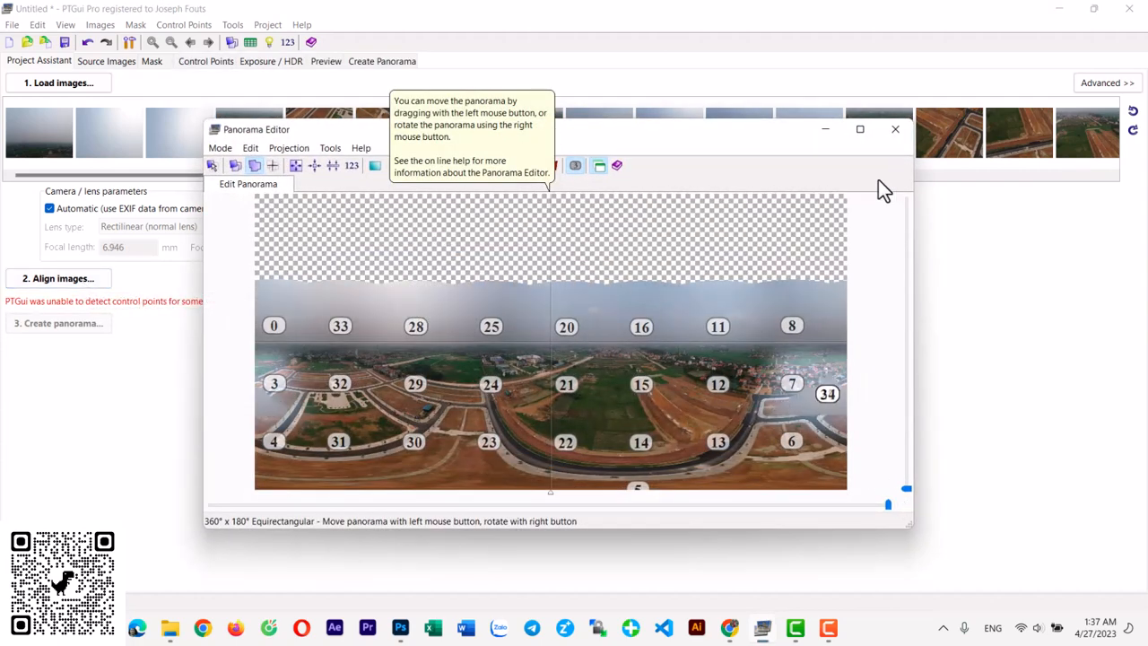
Step: Maximize the Panorama Editor and exclude the misplaced sky images 34 and 27 from the panorama
click(859, 130)
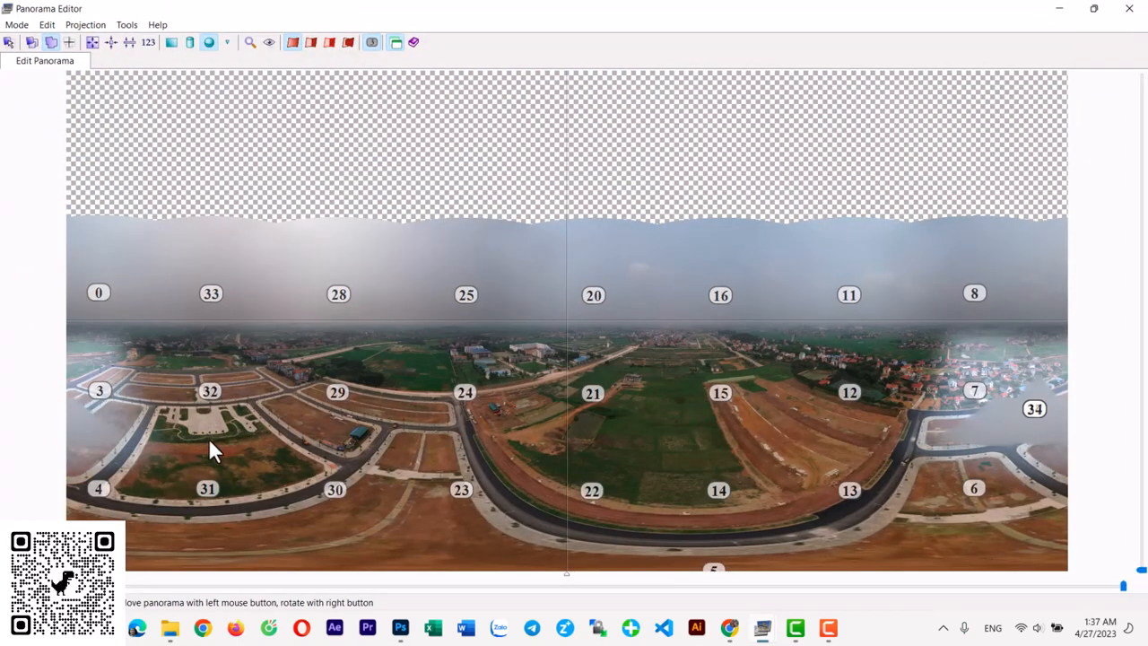
right_click(1026, 423)
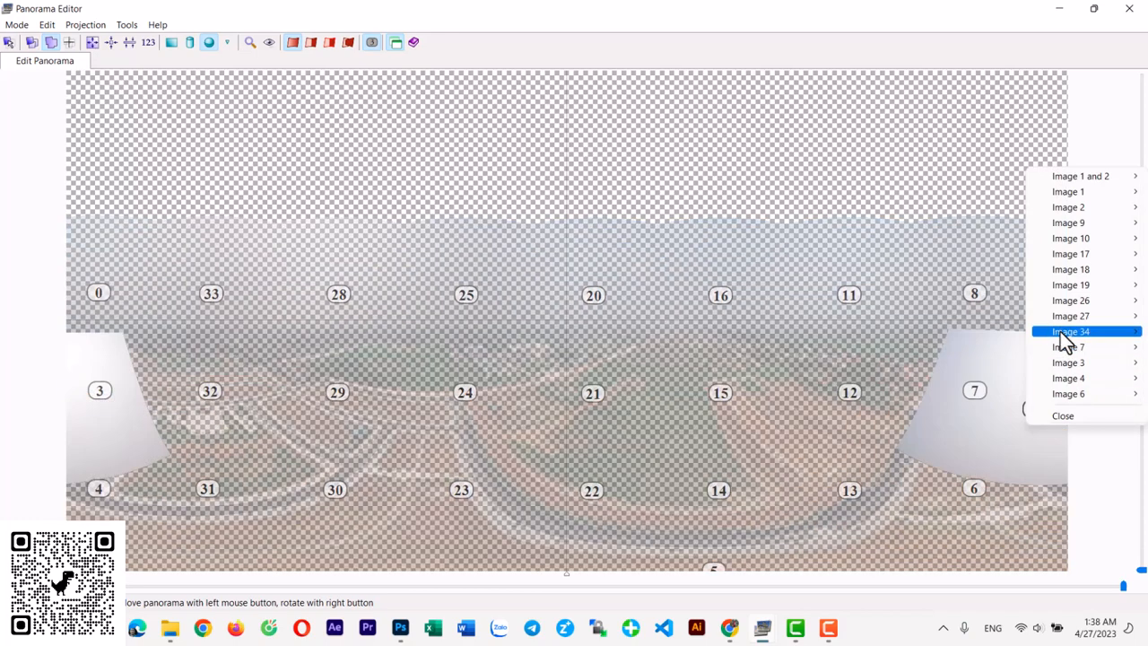
mouse_move(1062, 334)
click(933, 400)
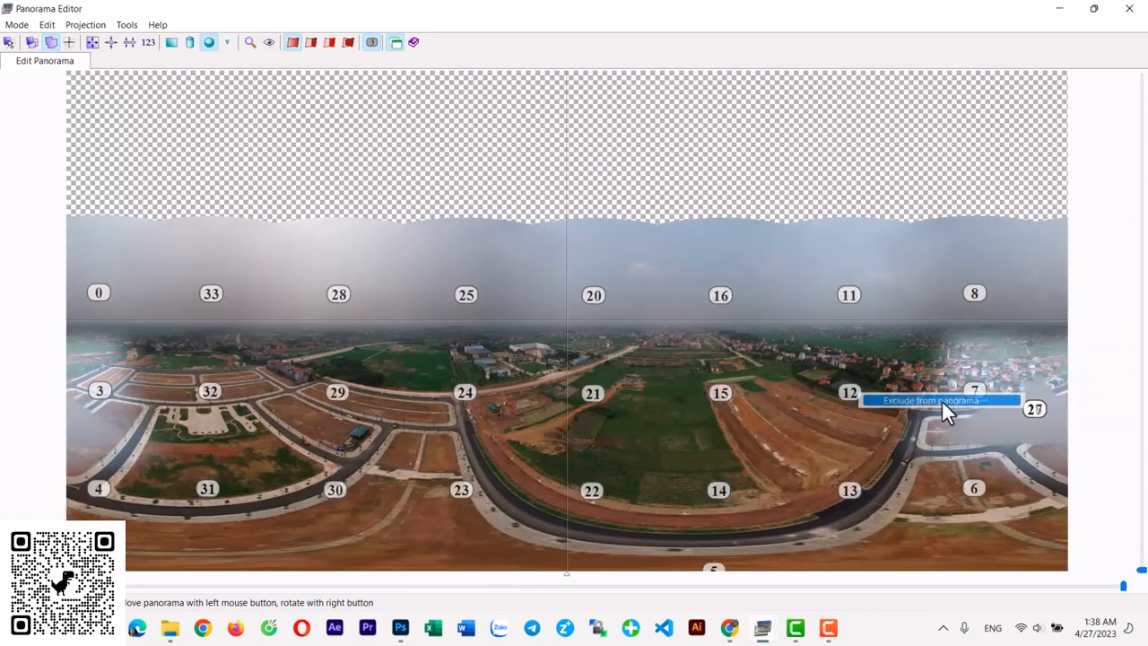
right_click(1004, 429)
mouse_move(1043, 312)
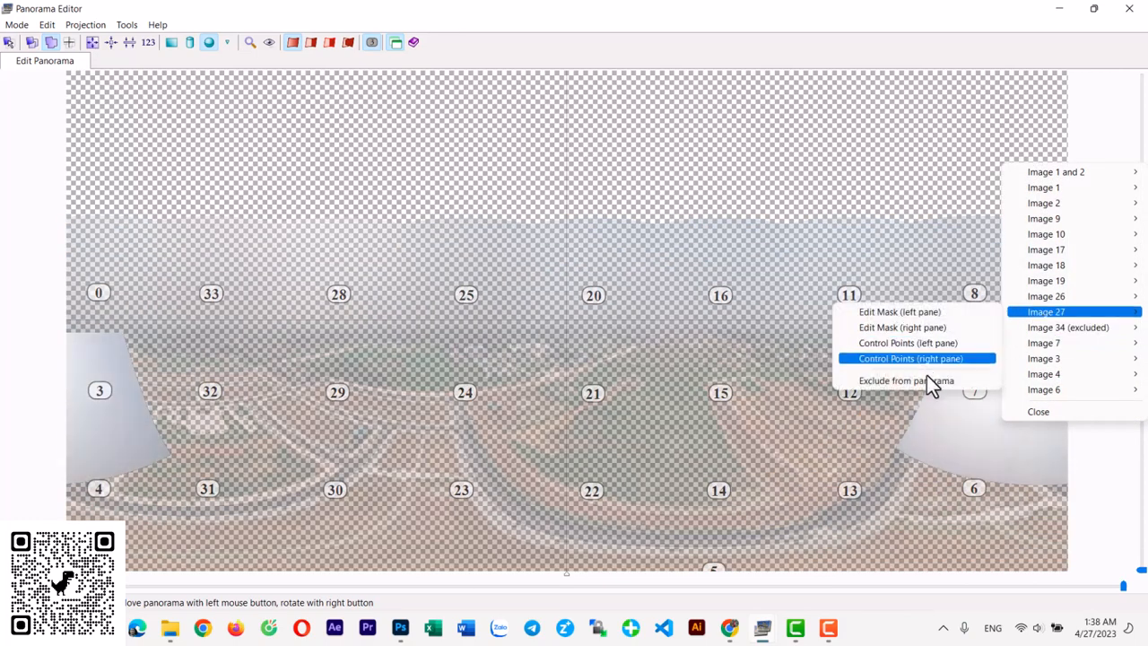
click(930, 380)
Step: Exclude images 26 and 19, overlapping the ground area near image 7, from the panorama
right_click(1013, 432)
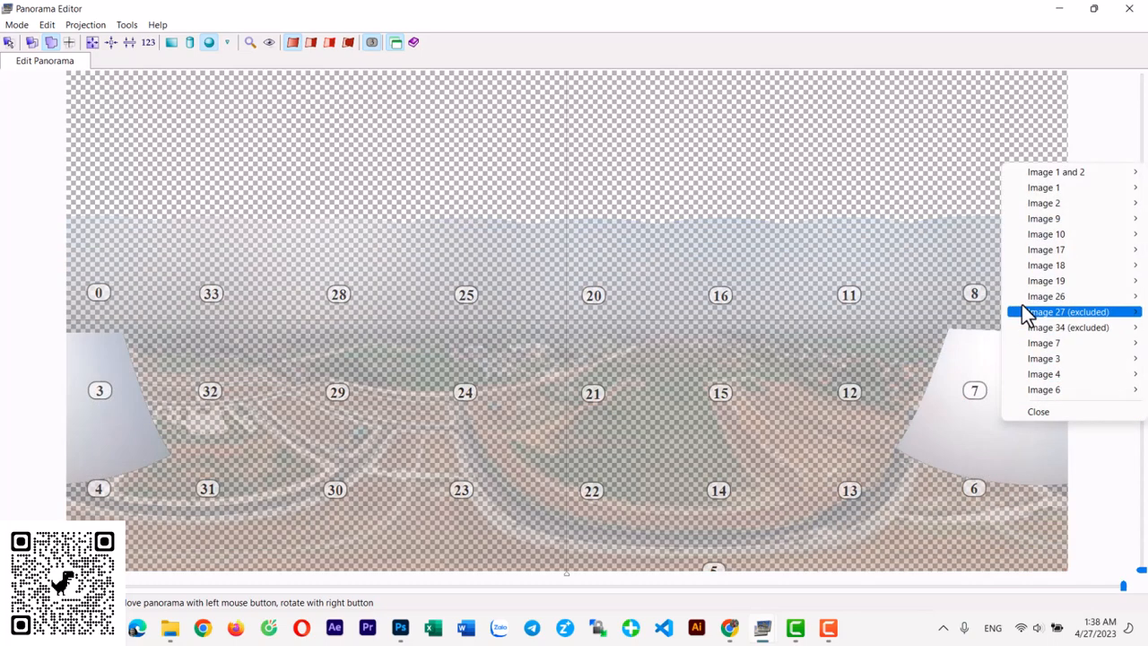
mouse_move(1045, 296)
click(906, 364)
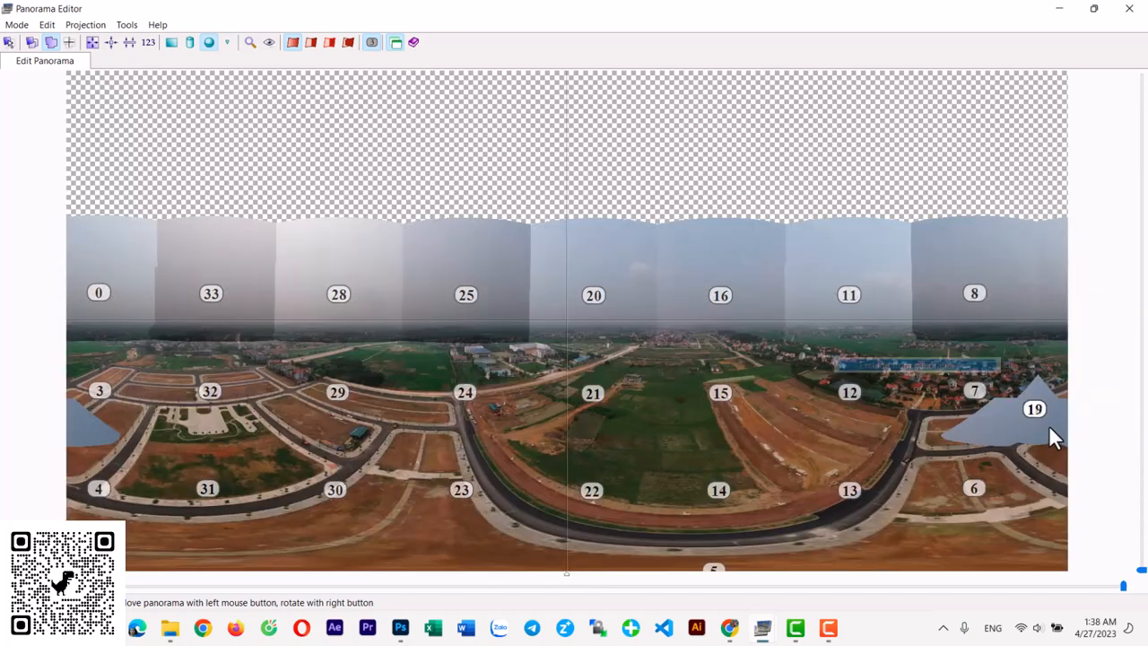
right_click(1028, 418)
mouse_move(1044, 284)
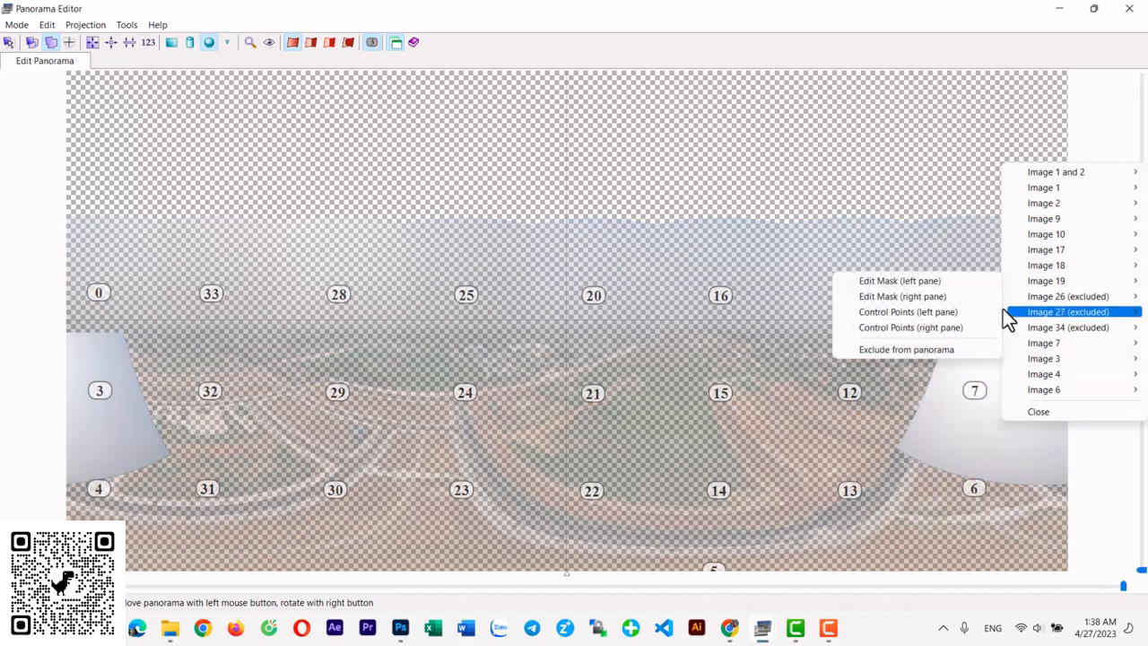
click(917, 349)
Step: Exclude images 18 and 17, overlapping the ground area near image 7, from the panorama
right_click(1016, 426)
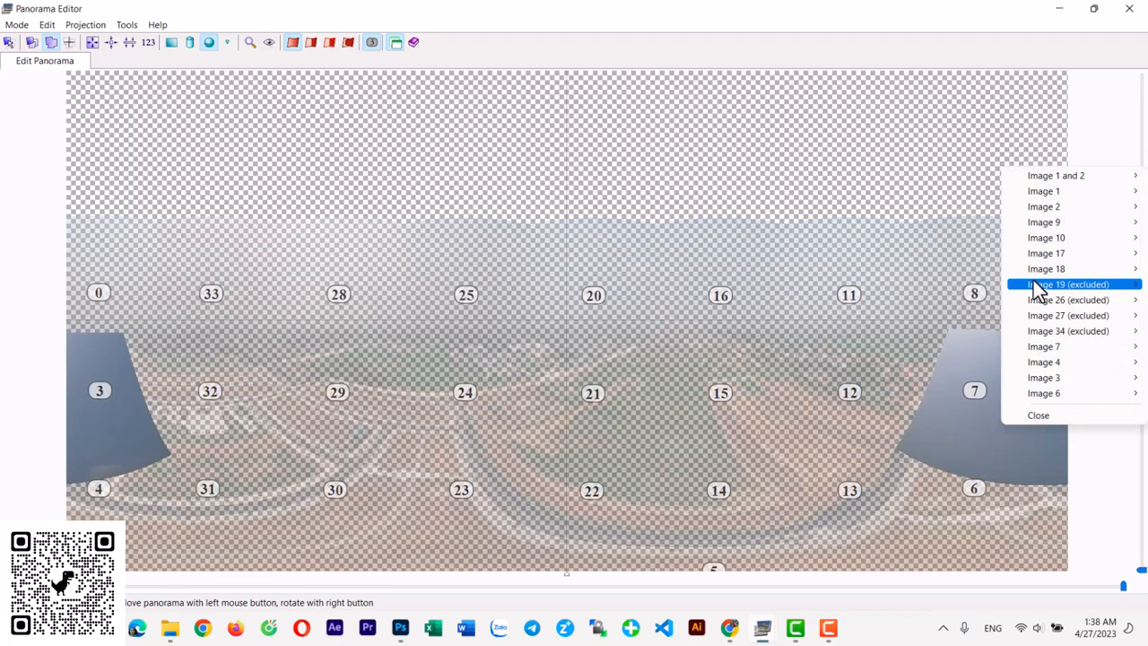
mouse_move(1080, 266)
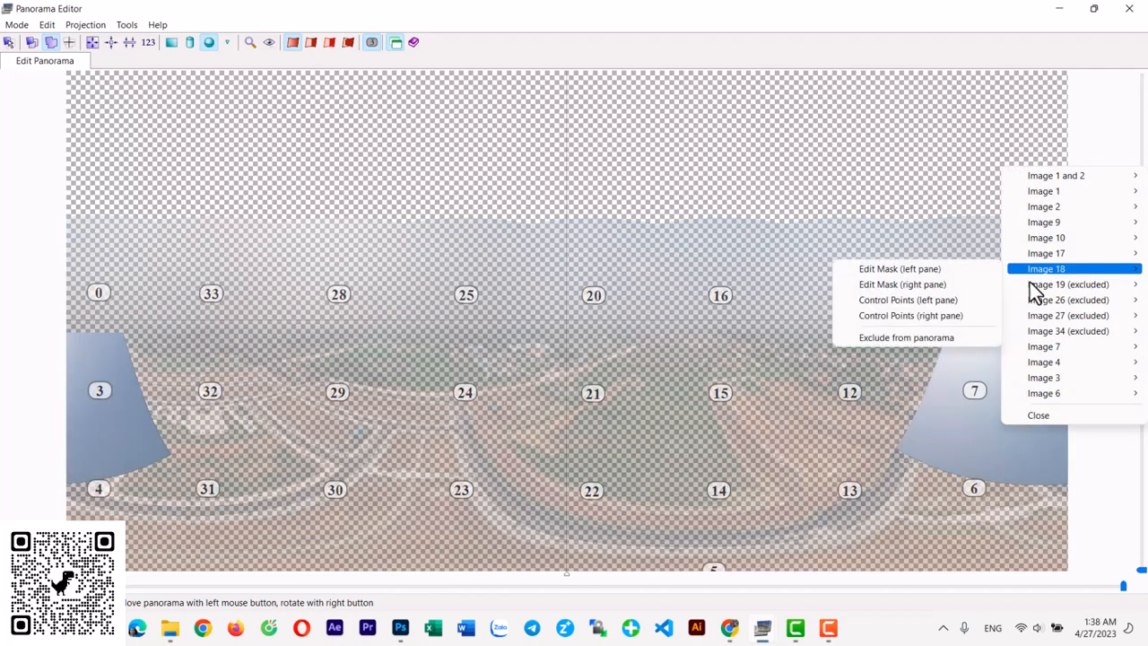
click(929, 339)
right_click(1031, 435)
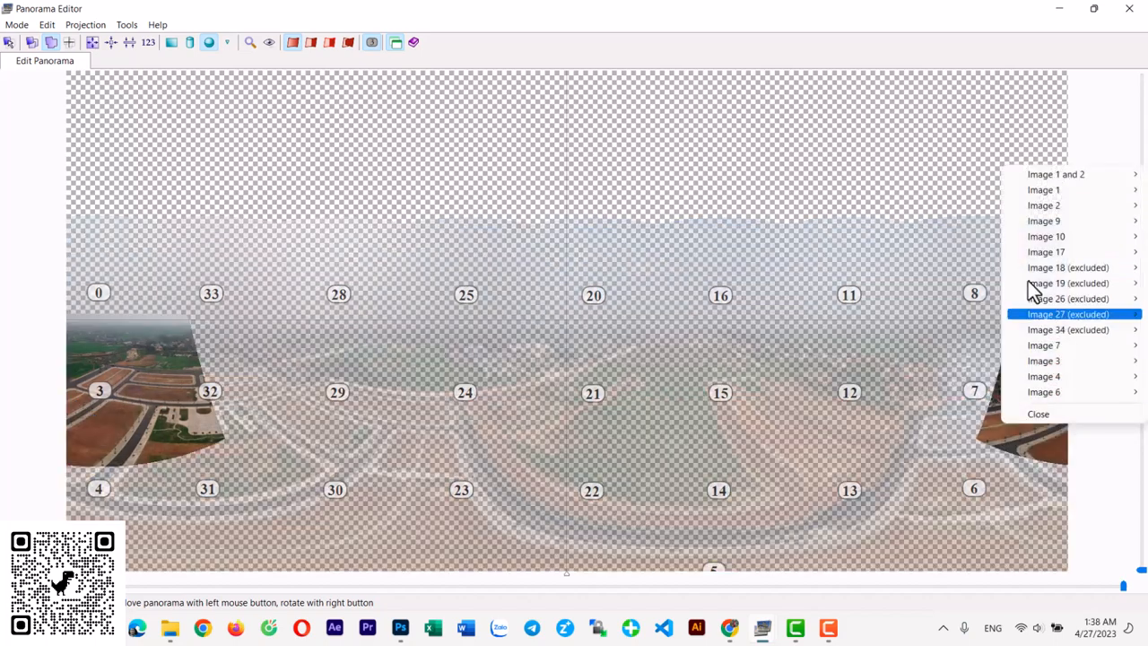
mouse_move(1040, 252)
click(912, 321)
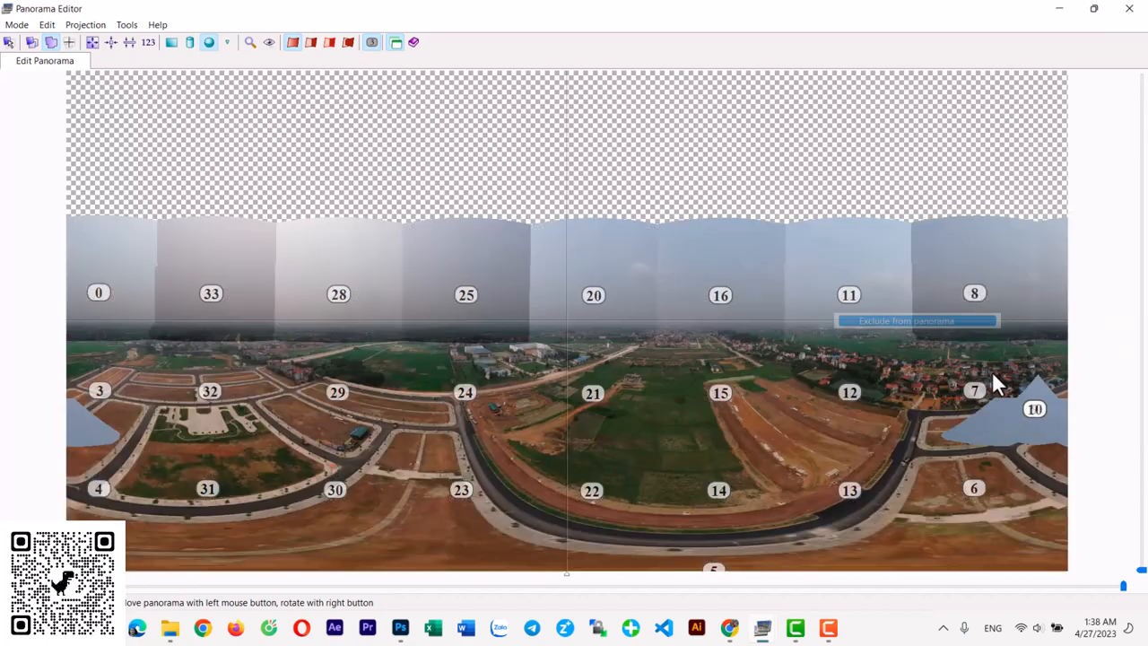
Step: Exclude images 10 and 9, overlapping the ground area near image 7, from the panorama
right_click(998, 409)
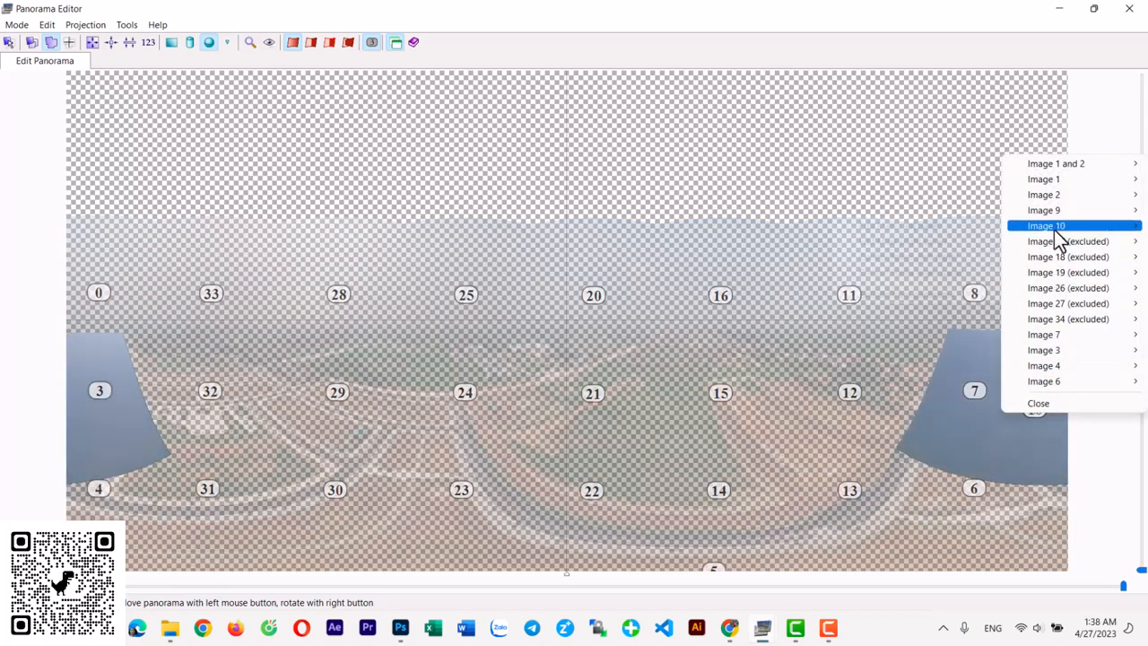
mouse_move(1053, 230)
click(923, 298)
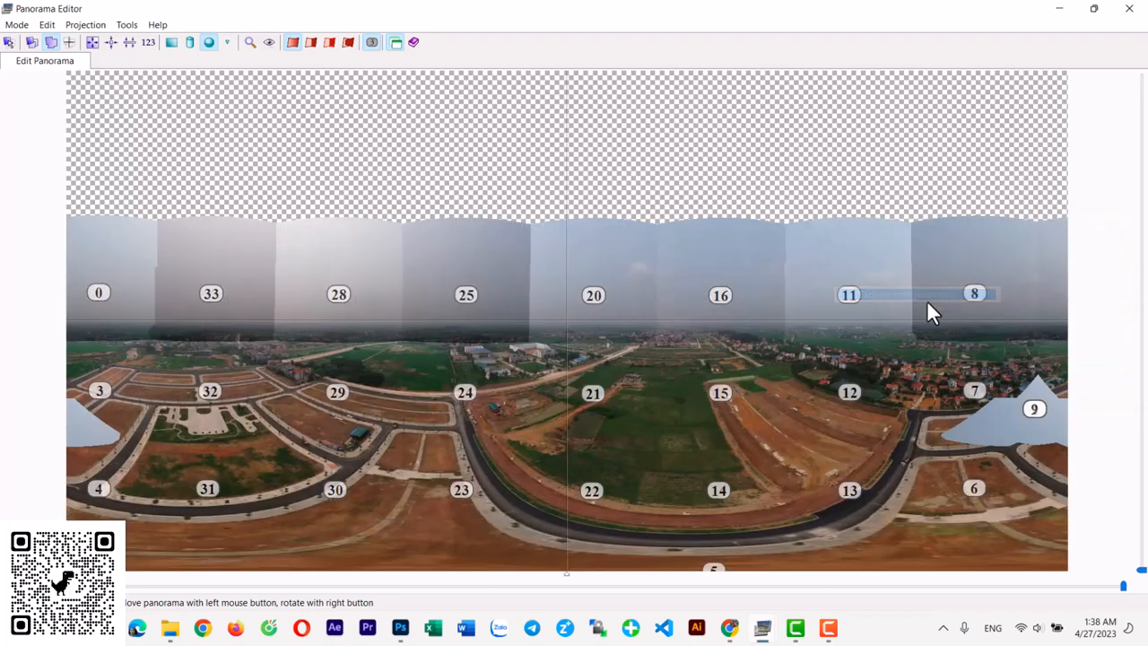
right_click(1041, 417)
mouse_move(1050, 219)
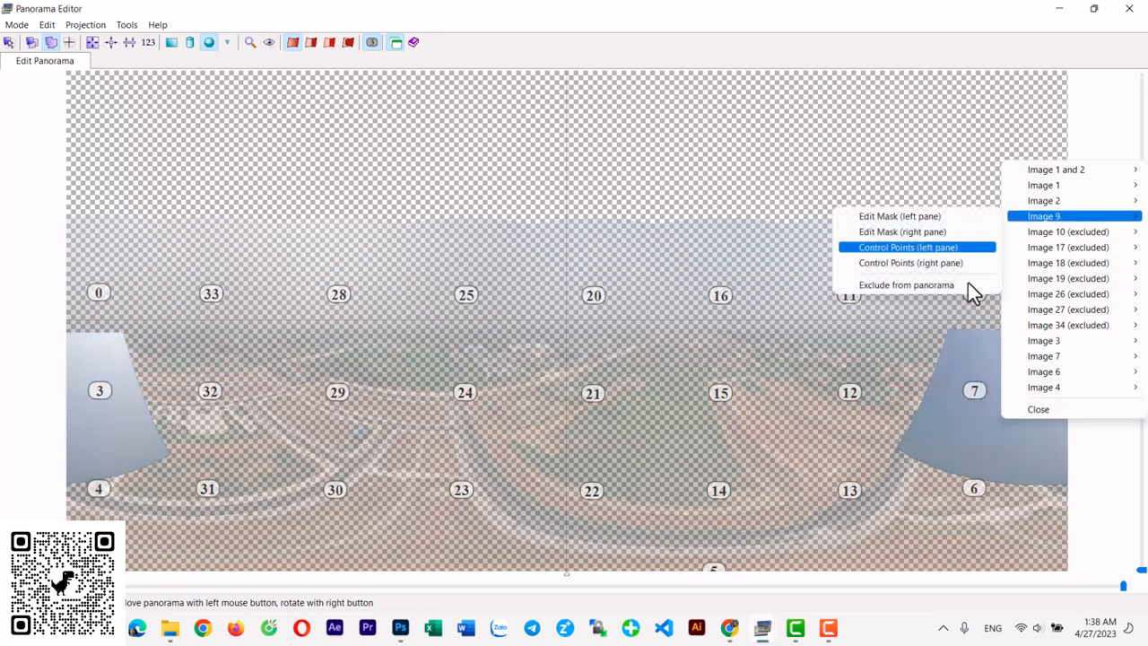
click(956, 284)
Step: Exclude the last misplaced sky images, 2 and 1, from the panorama
right_click(1055, 434)
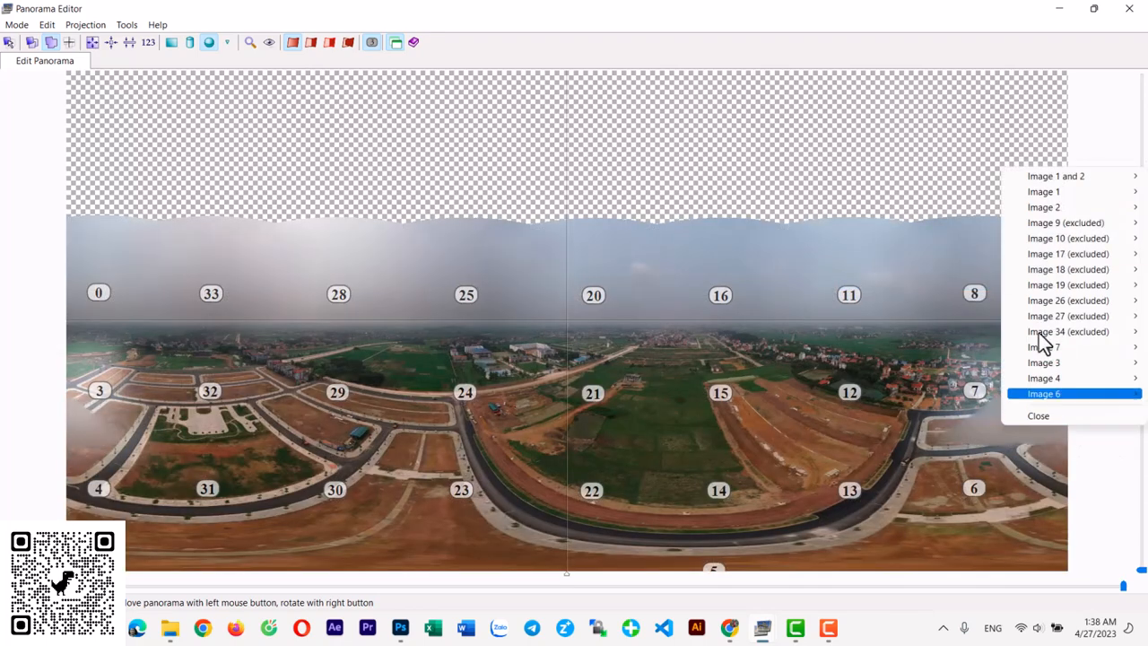
mouse_move(1047, 209)
click(955, 280)
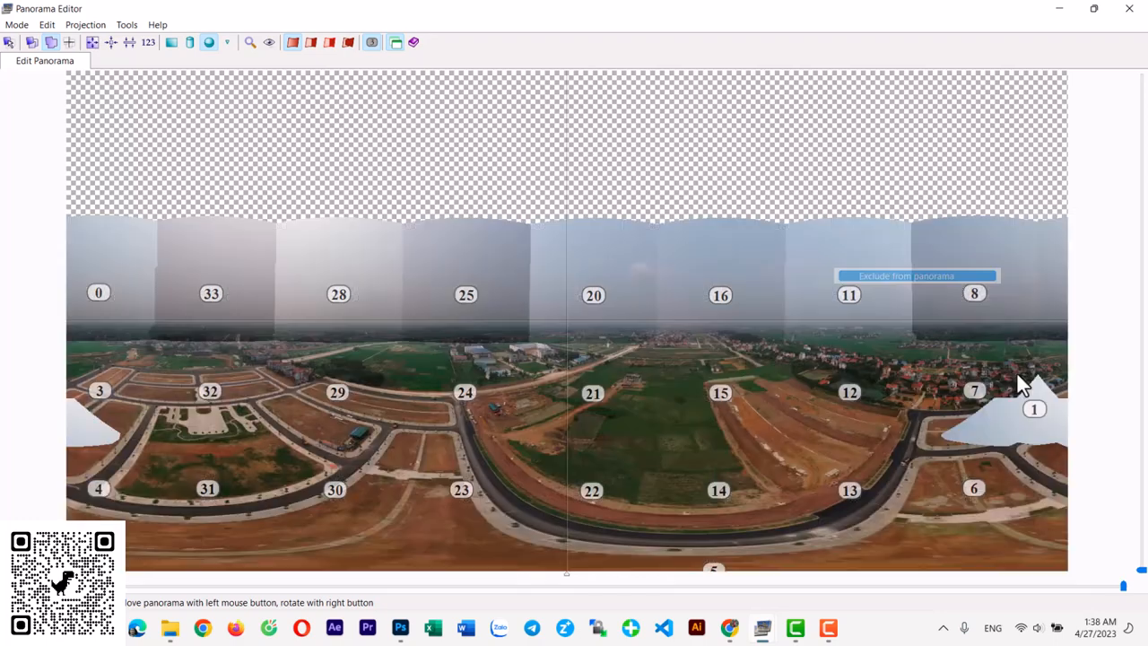
right_click(1037, 416)
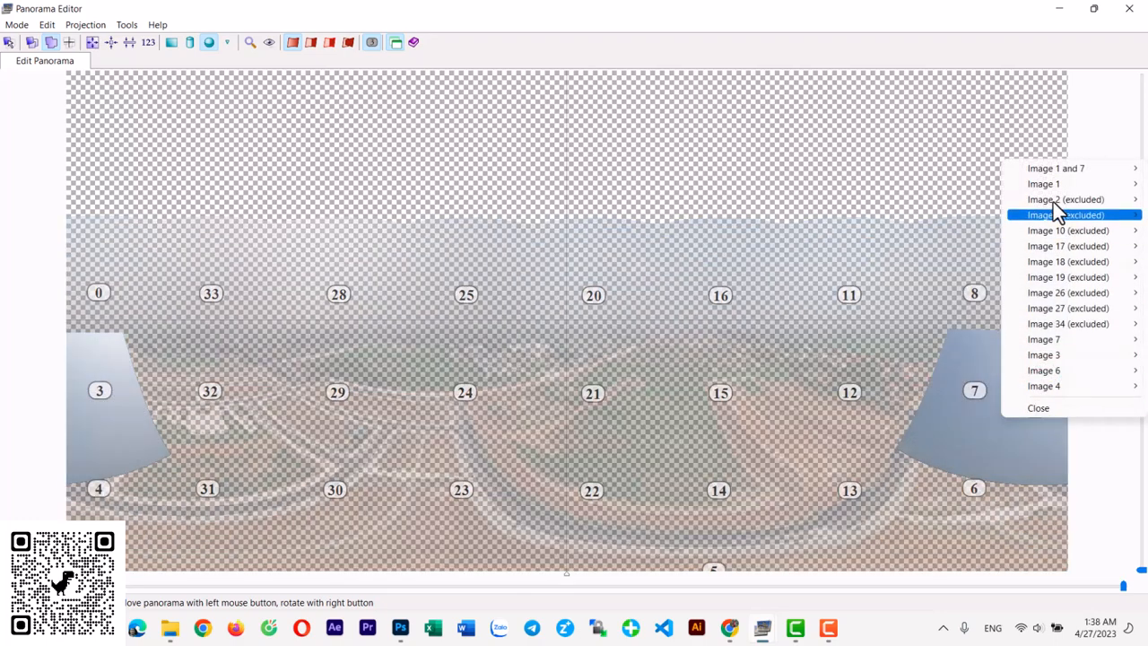
mouse_move(1051, 185)
click(943, 254)
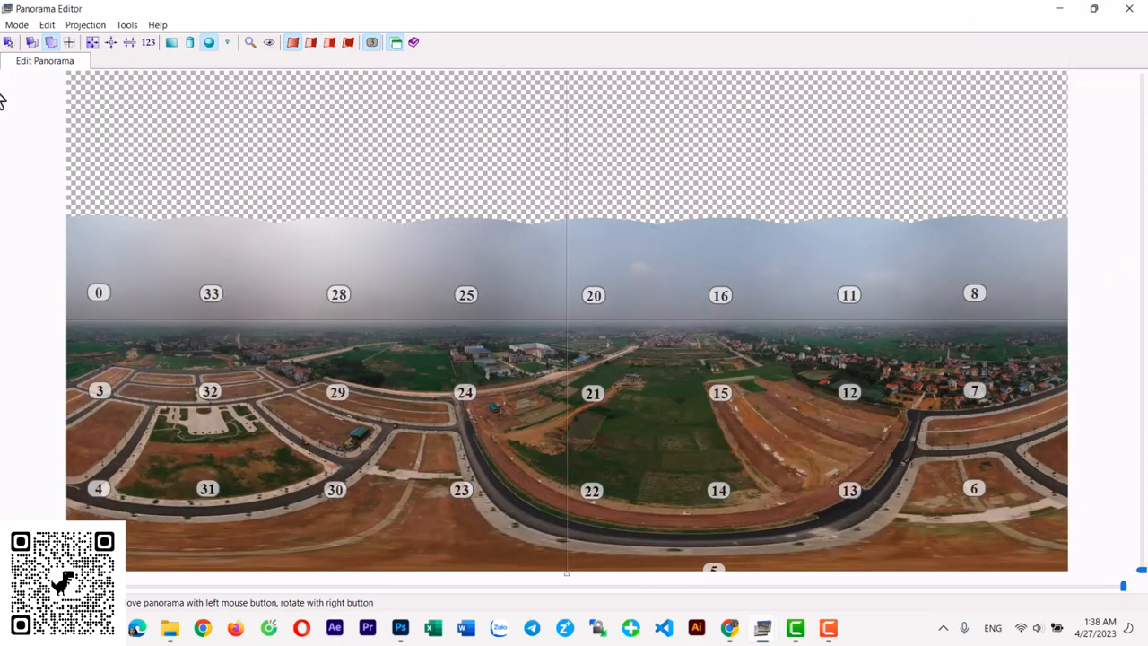
Step: Leave the Panorama Editor, realign the remaining images, and close the new panorama preview
click(16, 24)
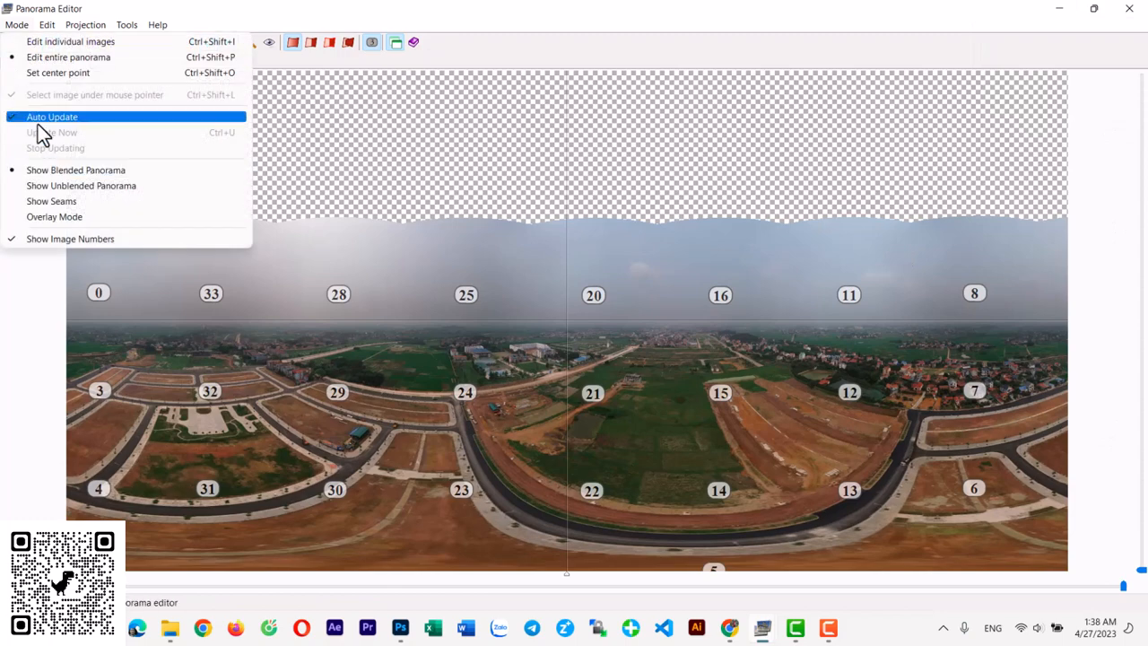
click(1132, 20)
click(1130, 15)
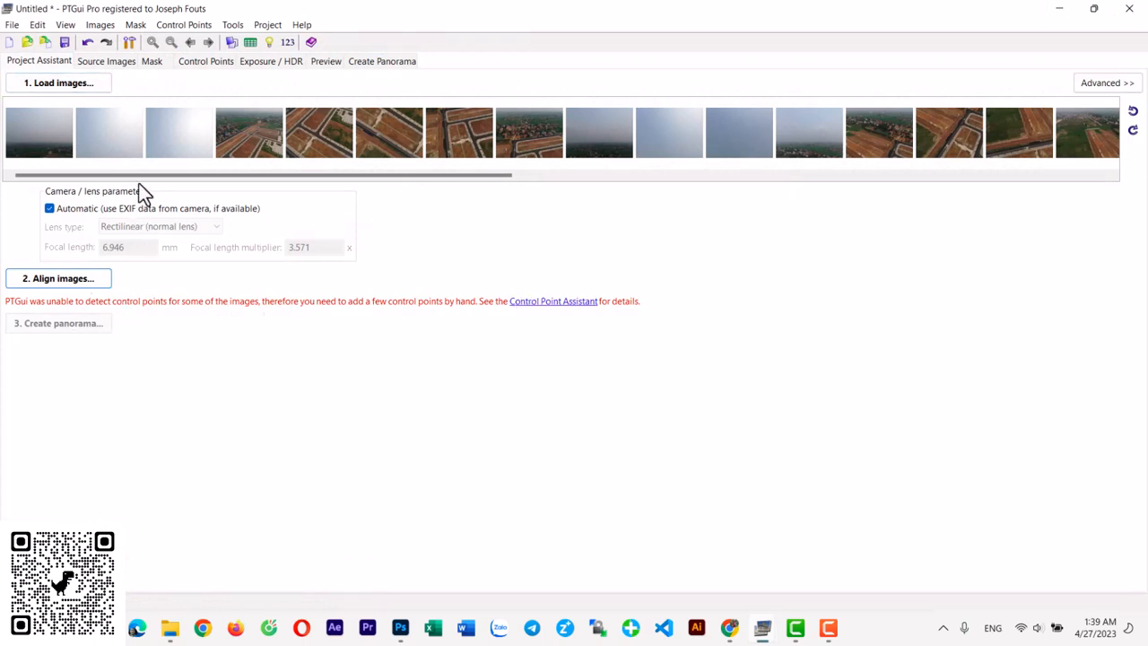
click(66, 278)
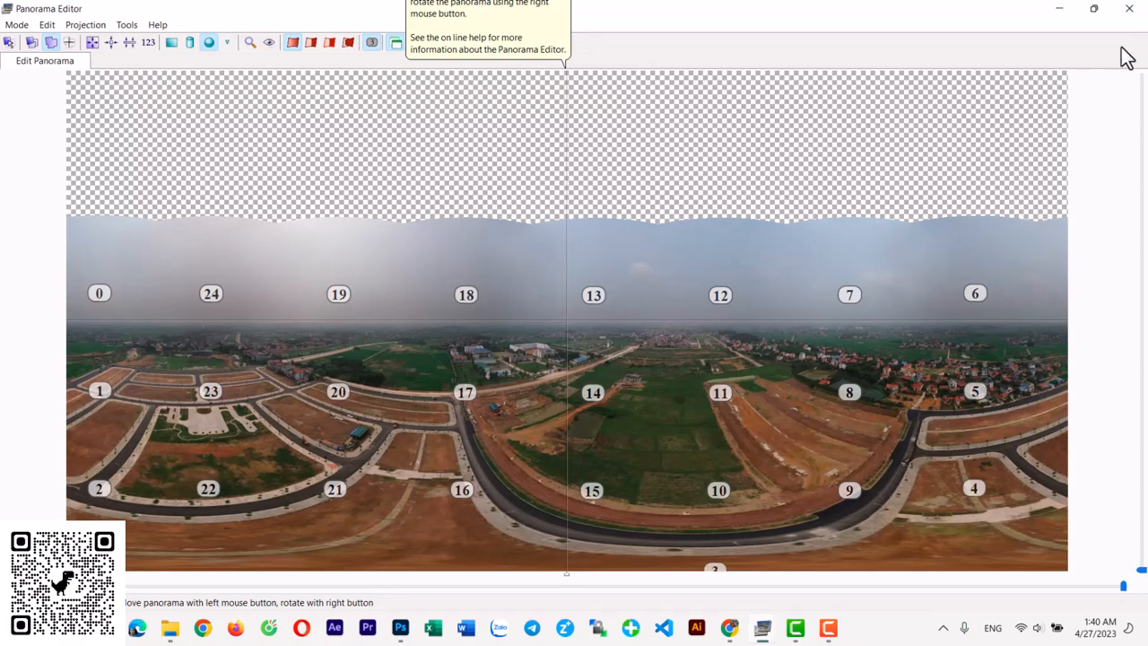
click(1129, 12)
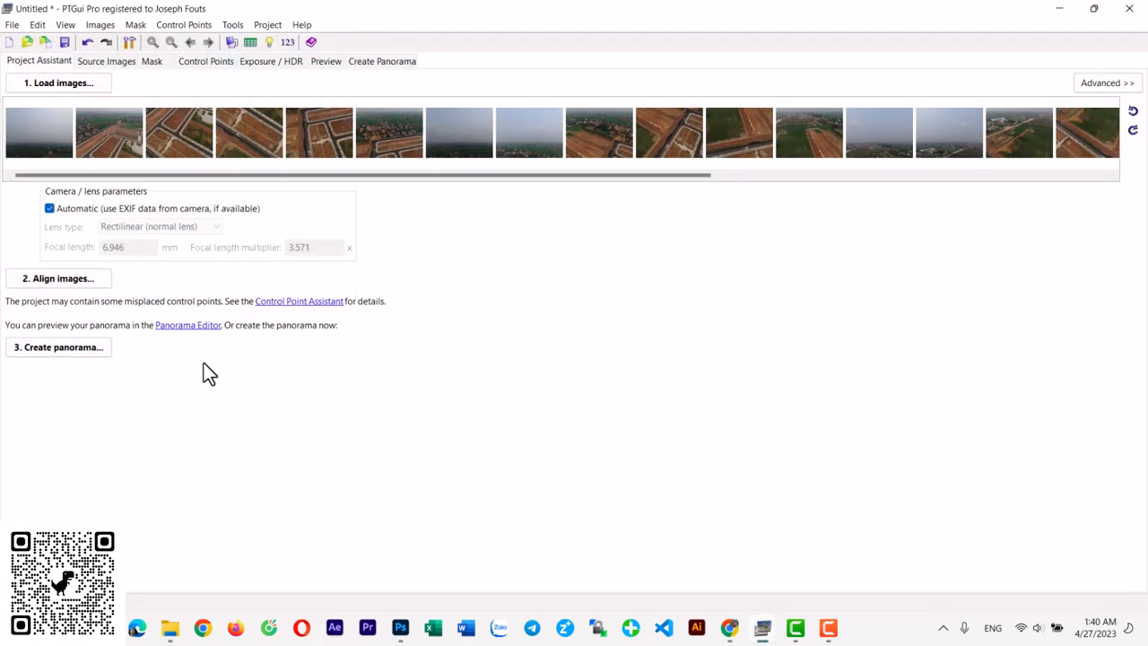
Step: Go to the panorama creation settings and set the output file name to ptgui in the 100_0059 folder
click(72, 346)
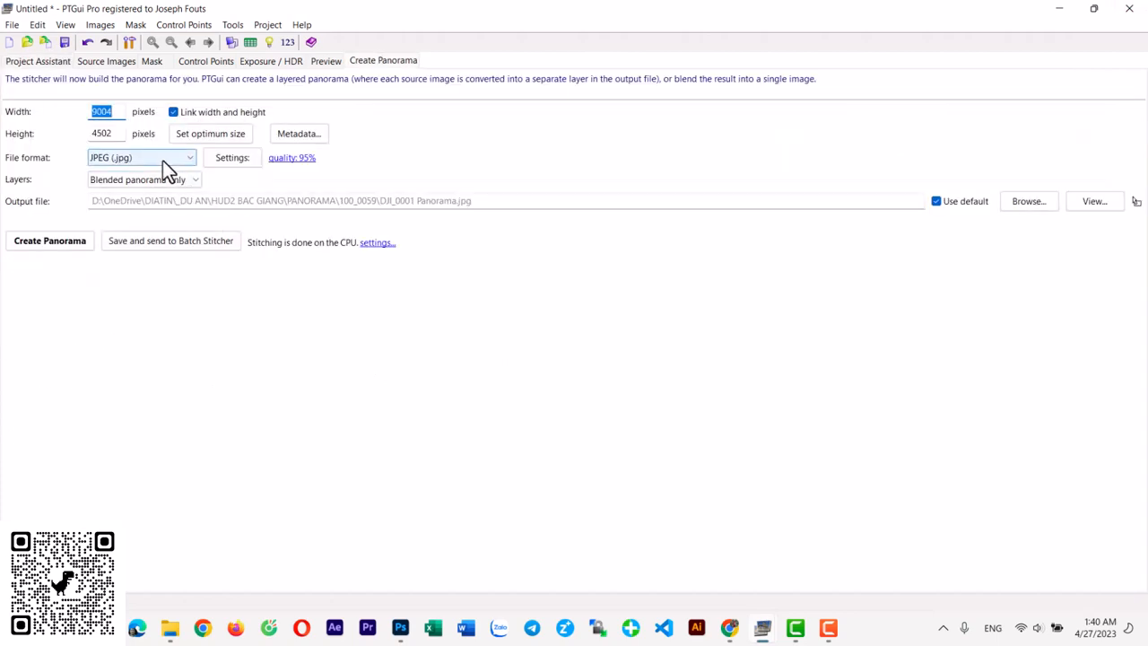
click(1029, 201)
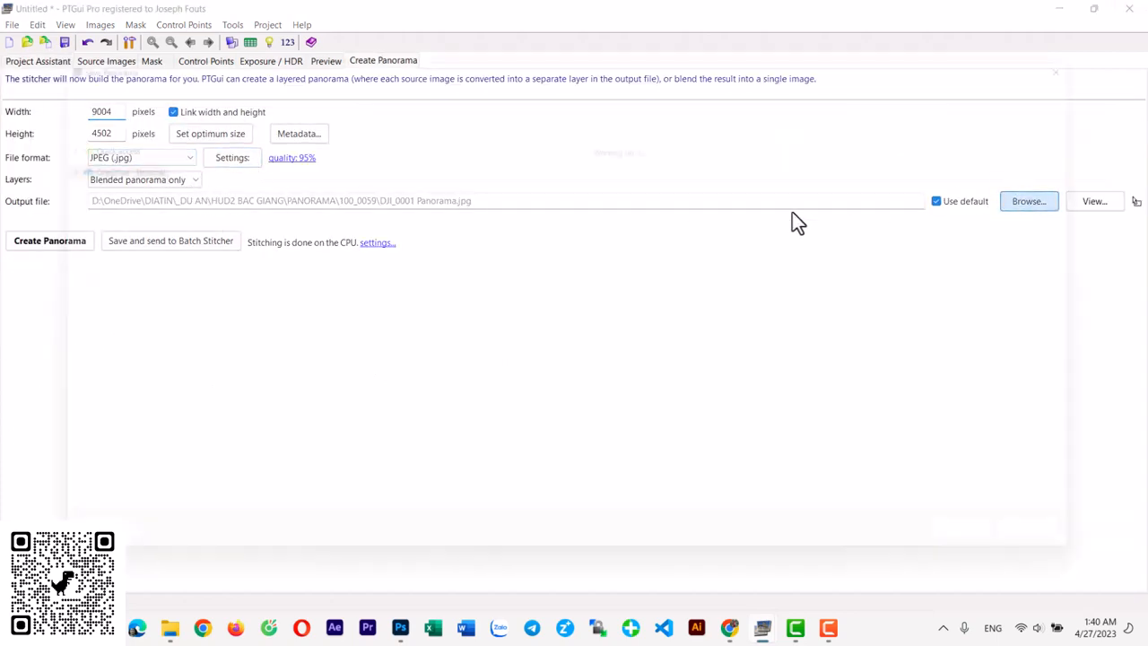
click(227, 507)
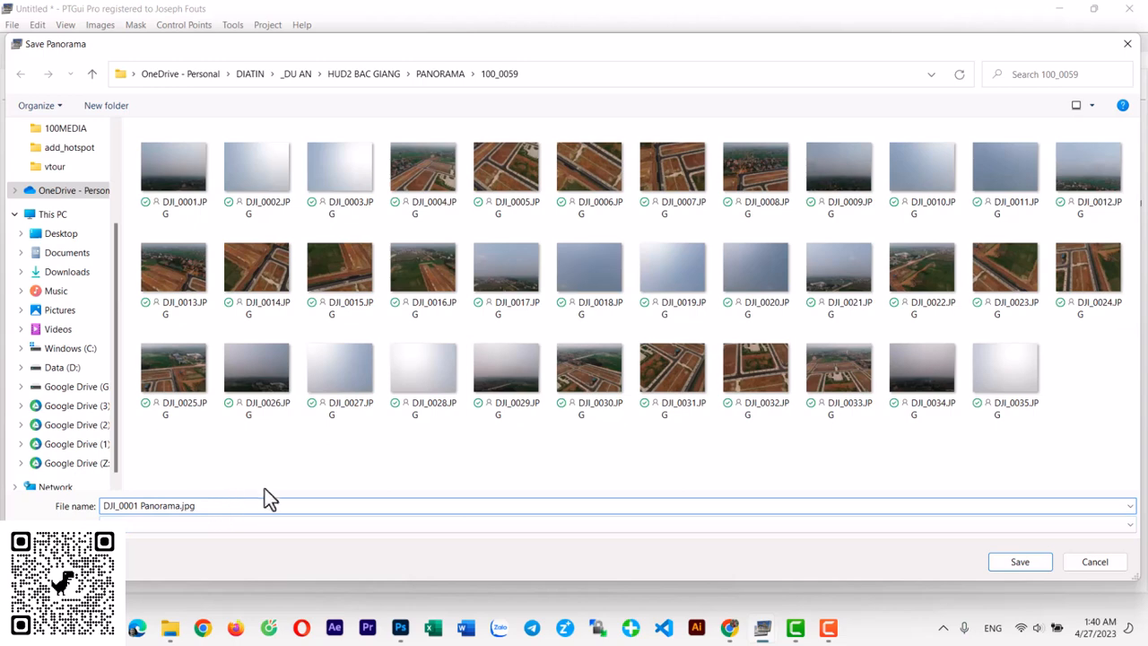
drag(195, 506, 5, 503)
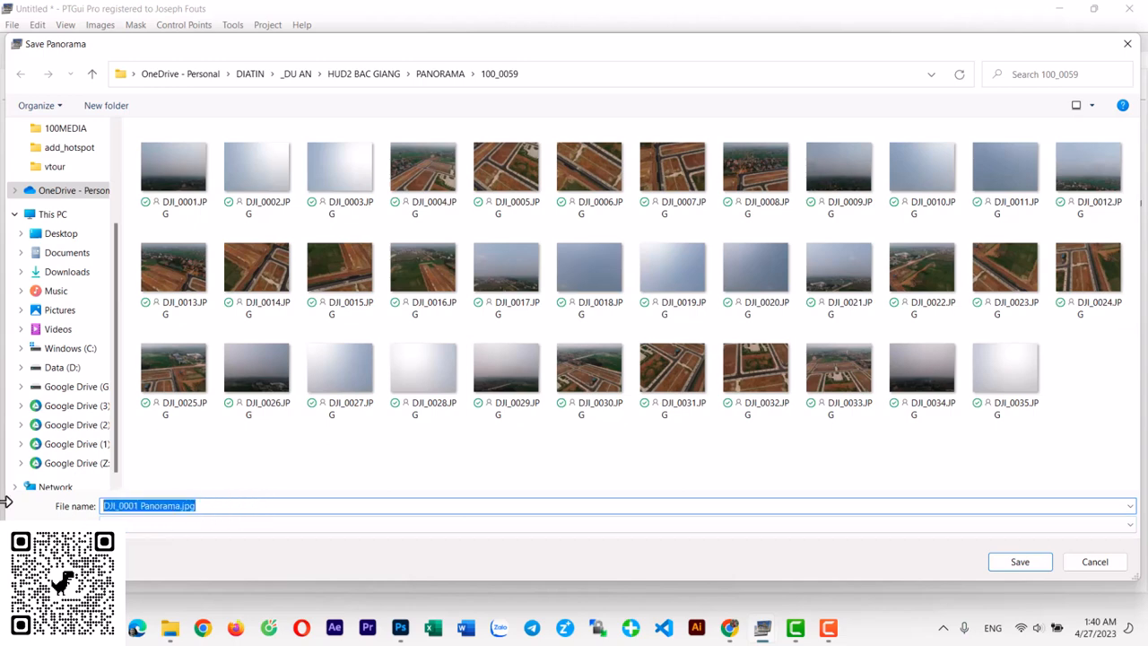
text(ptgui)
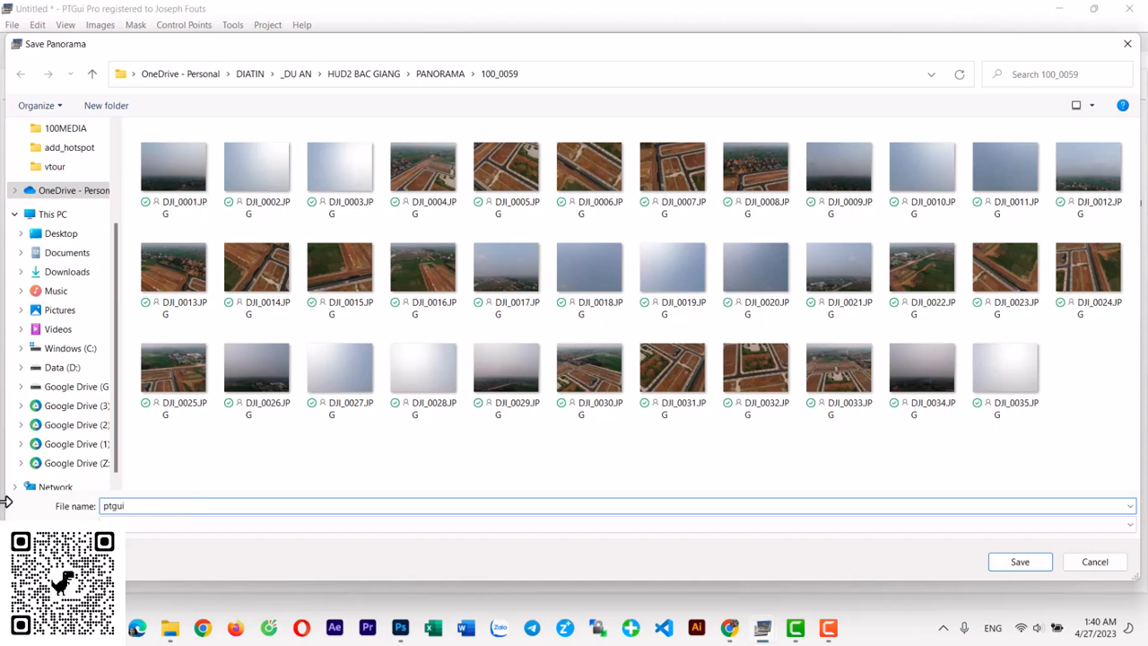
click(1020, 566)
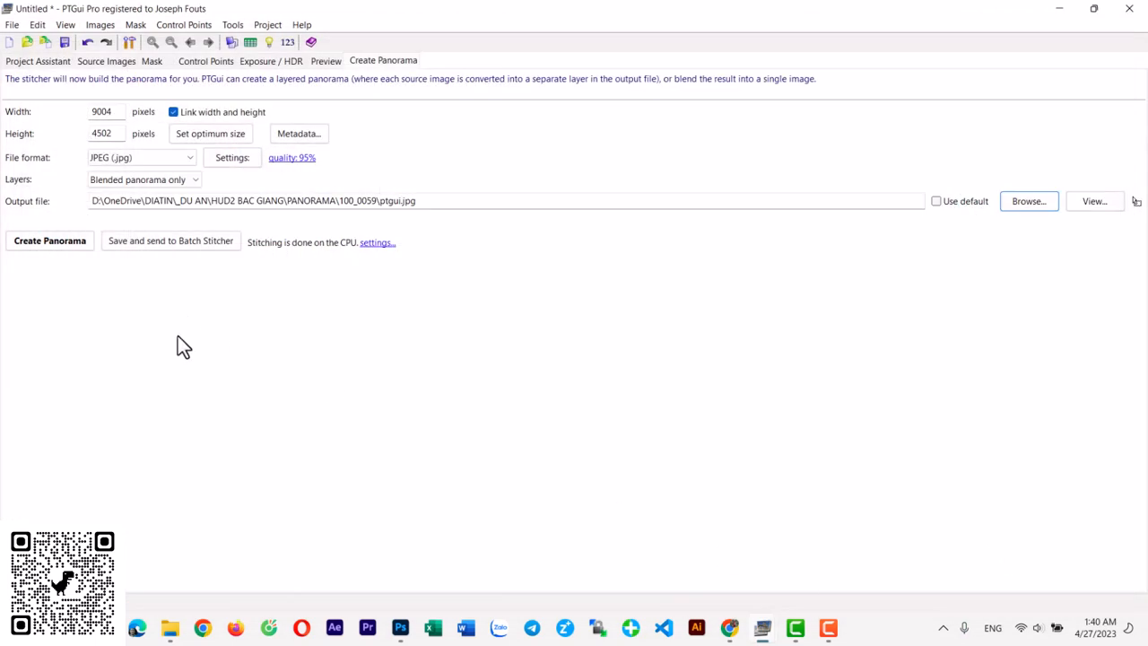
Step: Set the JPEG quality to 100 and render the panorama
click(292, 160)
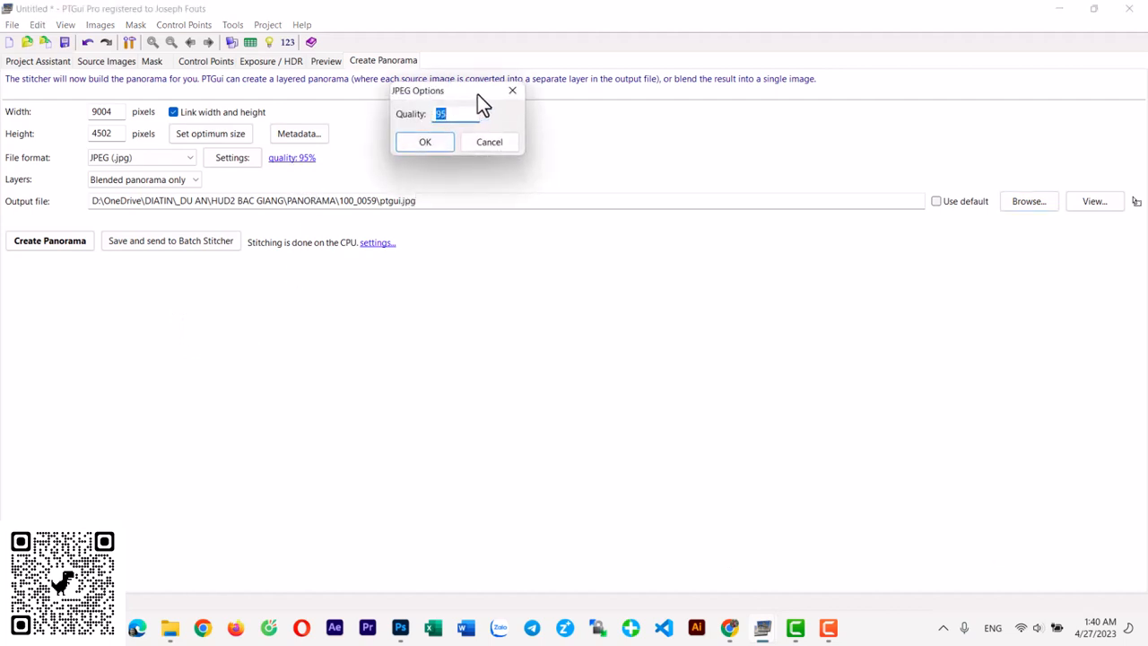
key(Return)
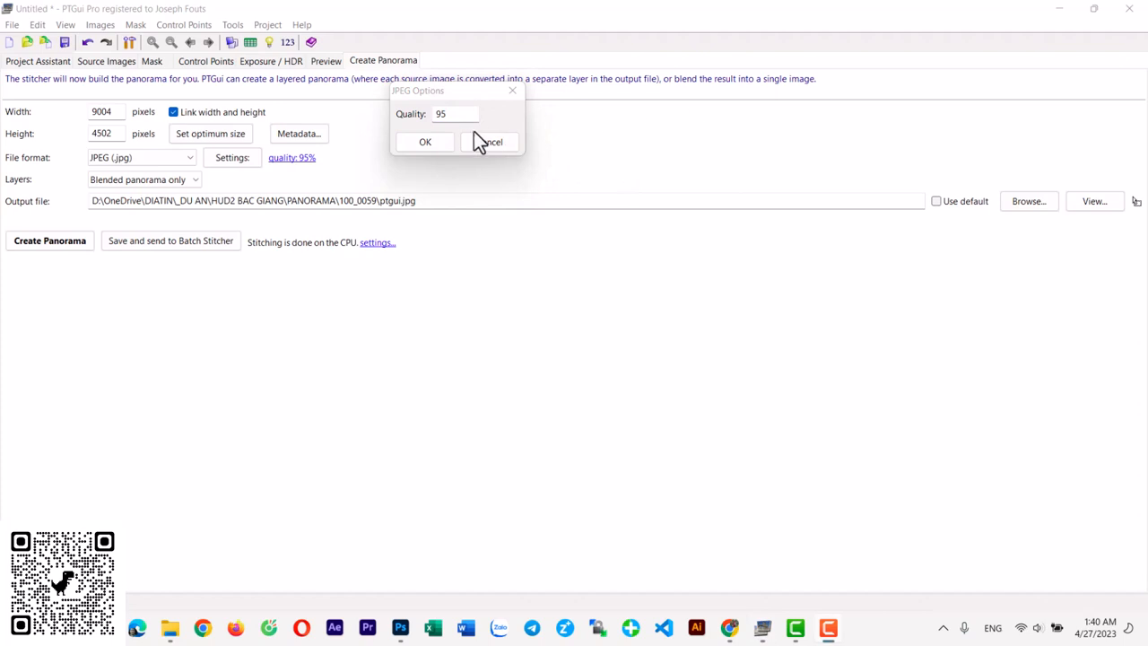
click(451, 115)
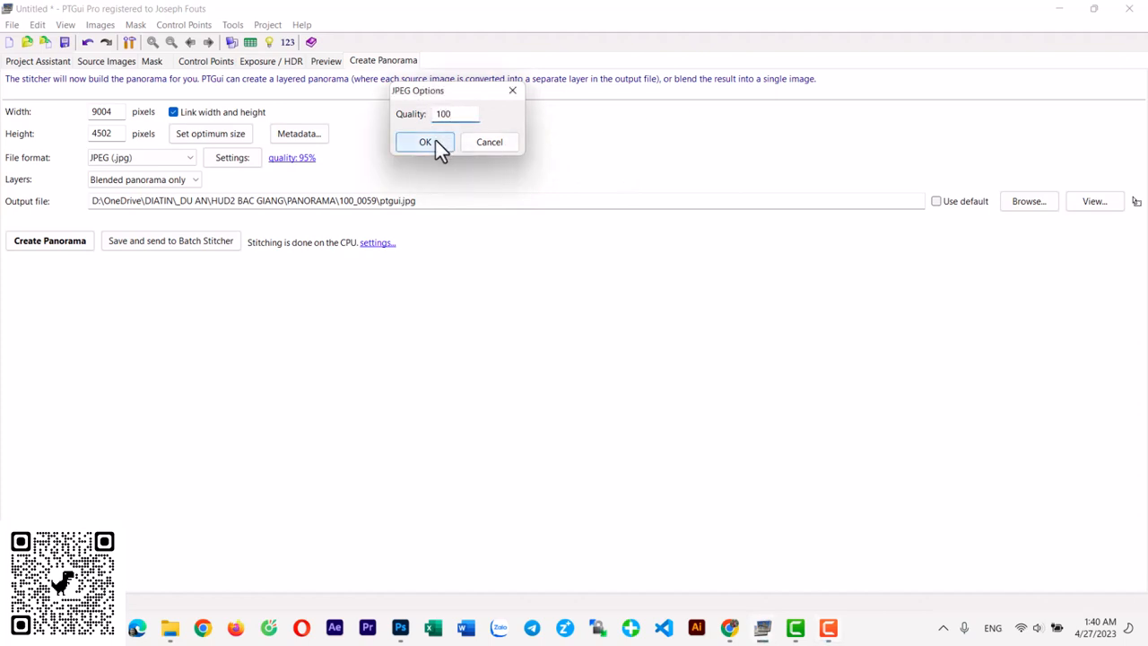
click(435, 141)
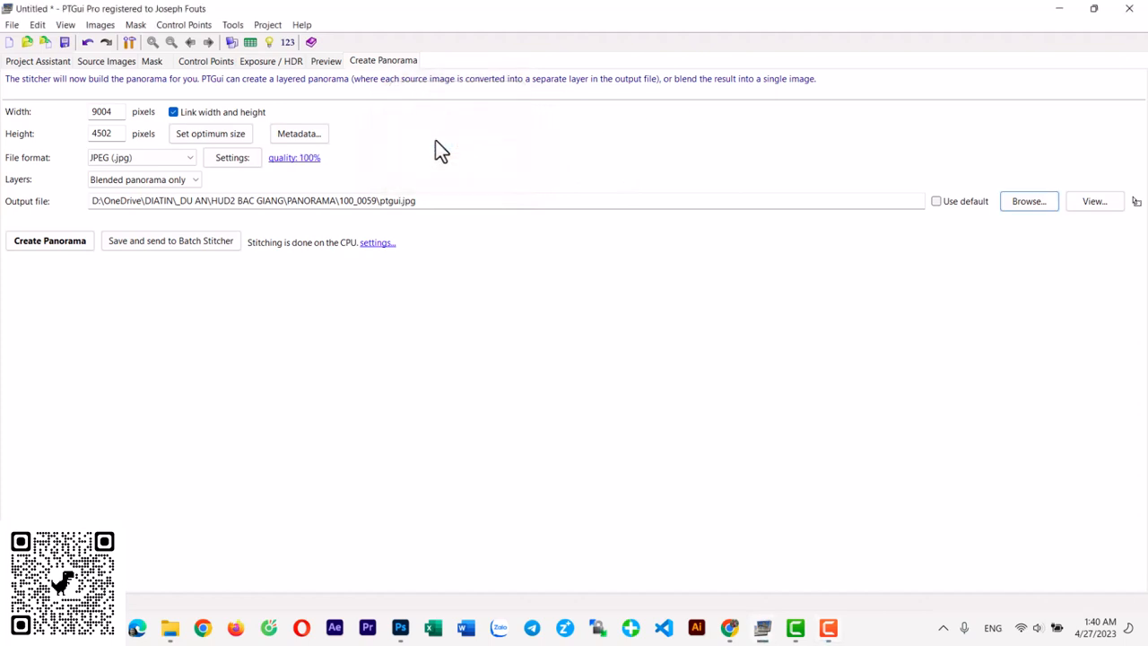
click(43, 241)
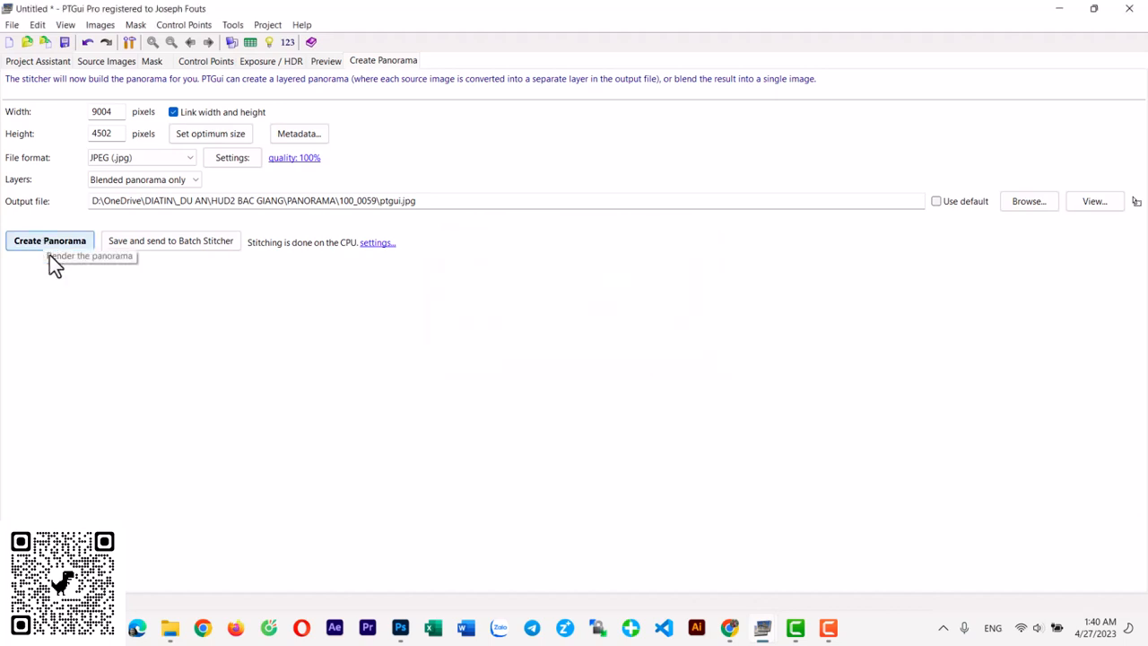
Step: Switch to the PANORAMA folder in File Explorer and open its 100_0059 subfolder
mouse_move(172, 635)
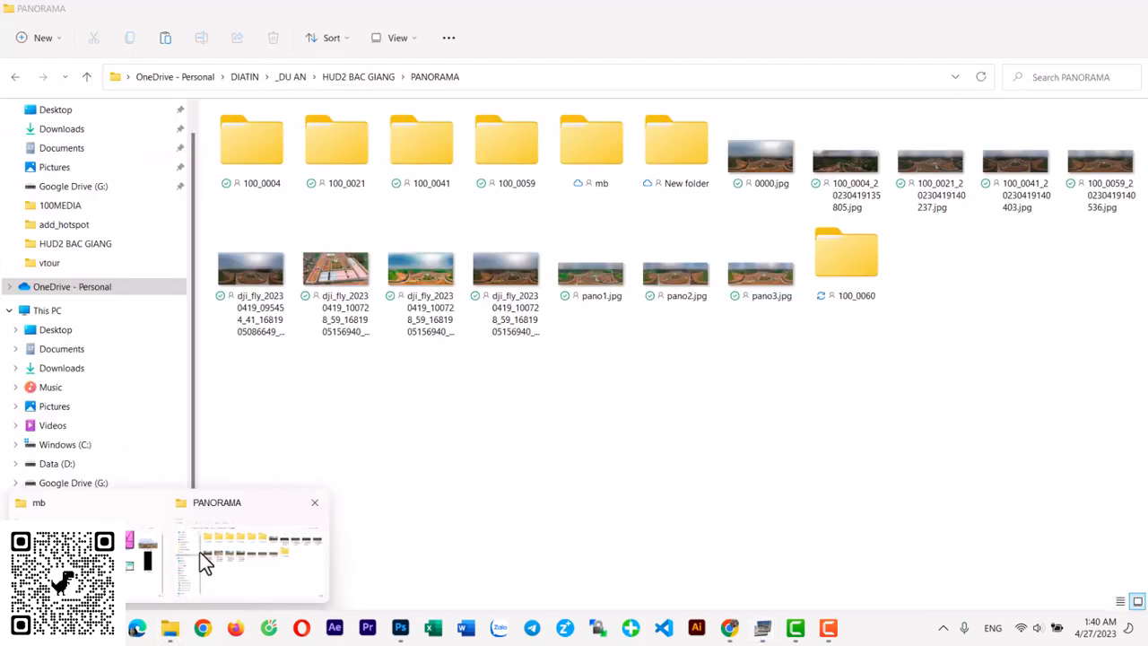
click(205, 551)
double_click(509, 149)
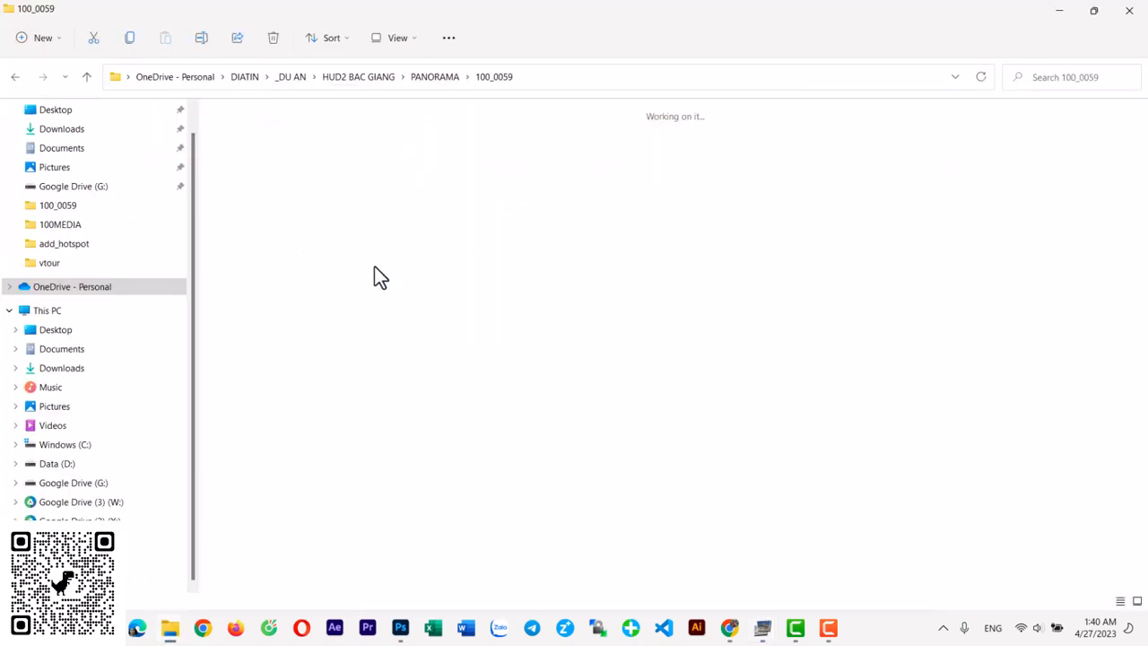
Step: Open ptgui.jpg in the default image viewer, inspect the stitched panorama up close, and close it
click(1058, 415)
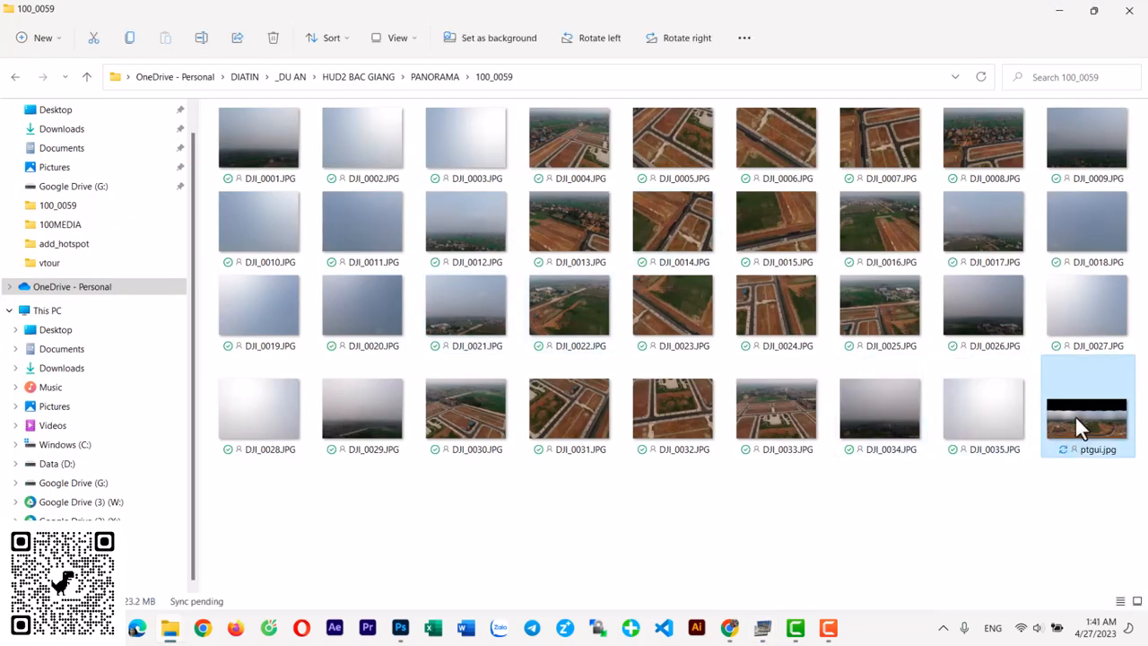
key(Return)
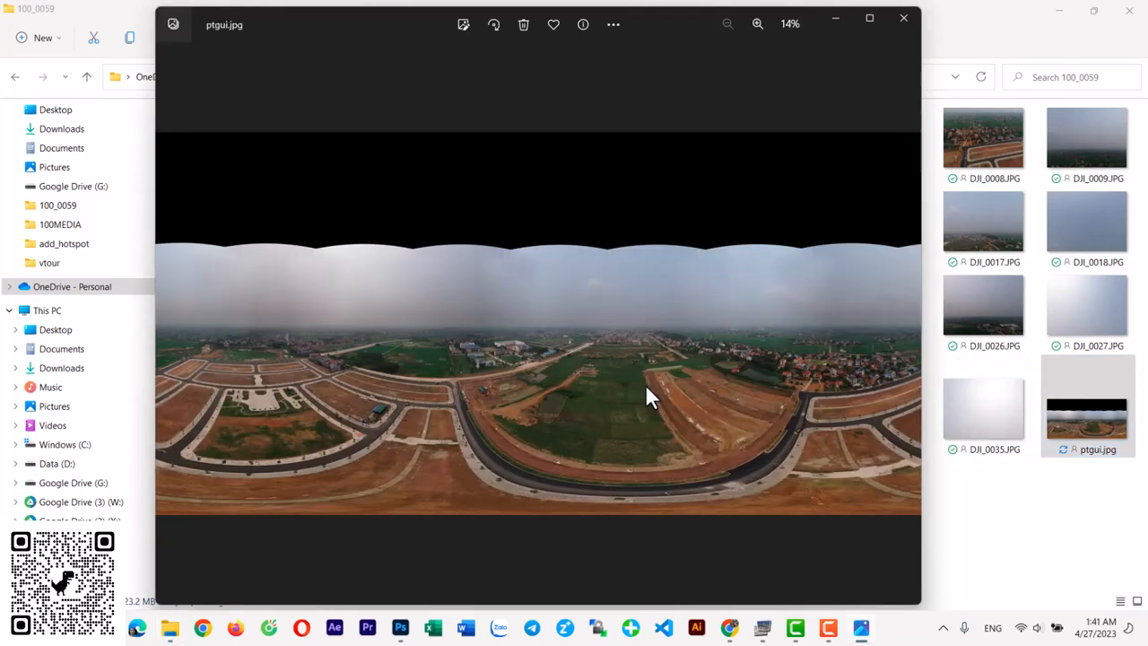
scroll(558, 404, up, 4)
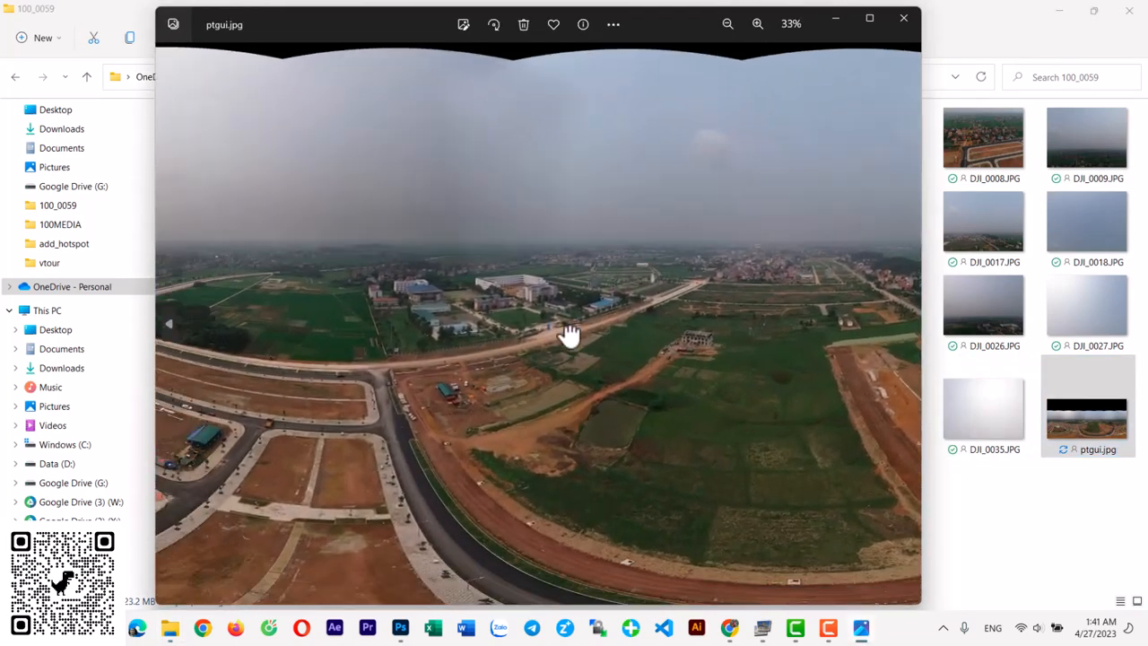
drag(568, 336, 866, 291)
drag(463, 384, 639, 389)
drag(433, 401, 673, 318)
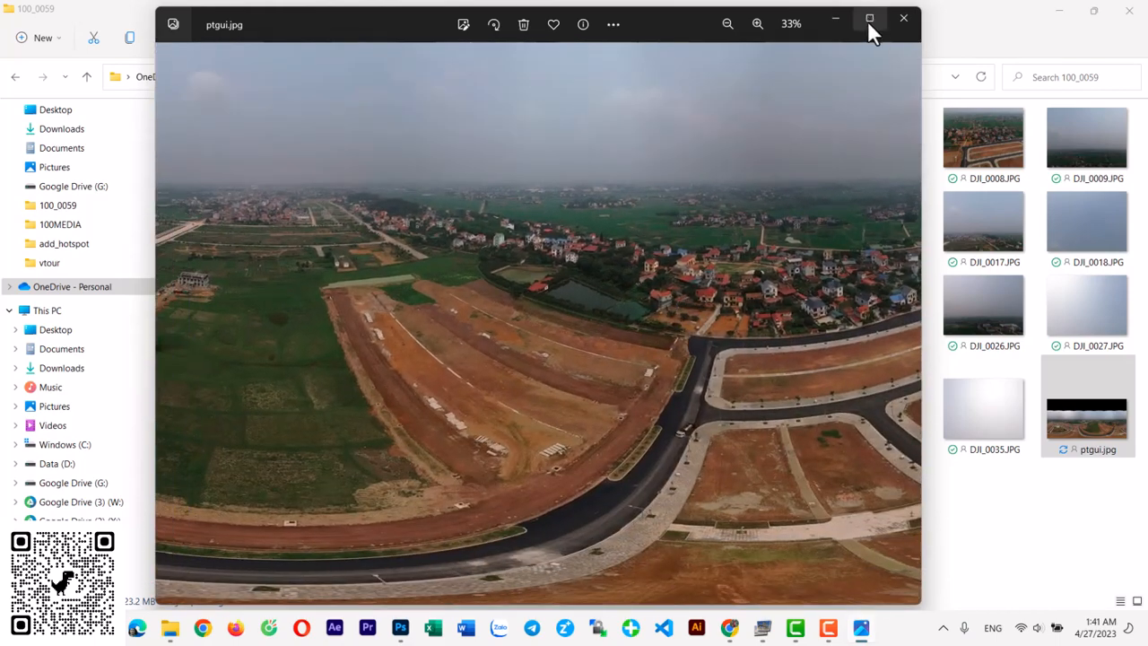
click(903, 23)
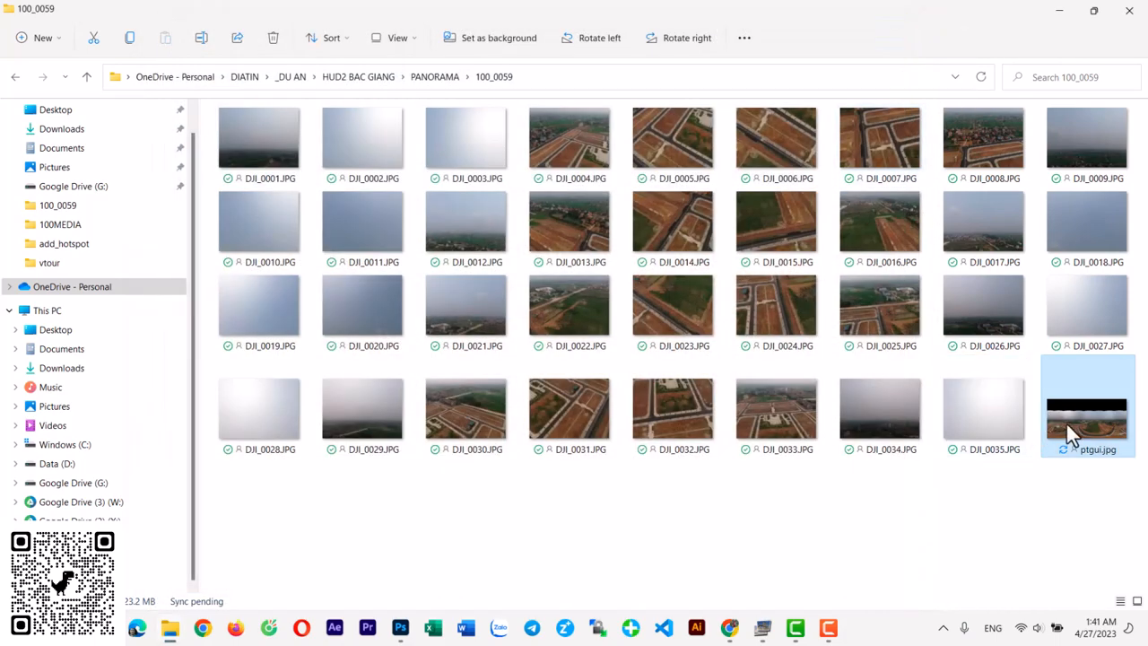
Step: Open ptgui.jpg with PTGui Viewer, look around the panorama in a maximized window, and close the viewer
right_click(1061, 411)
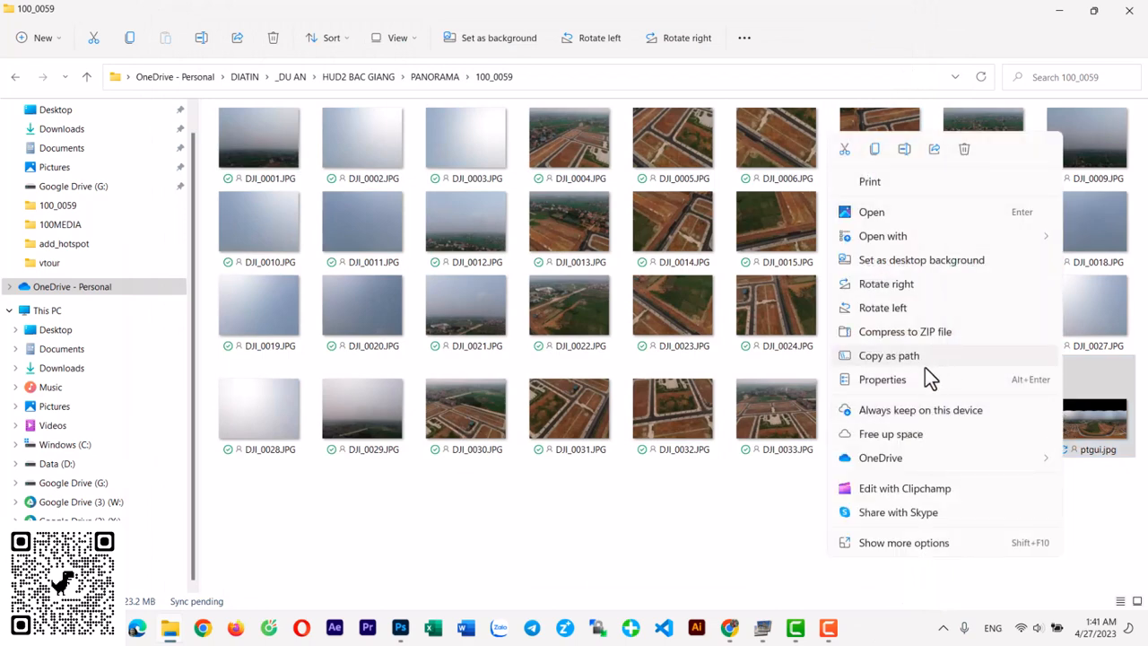
mouse_move(914, 239)
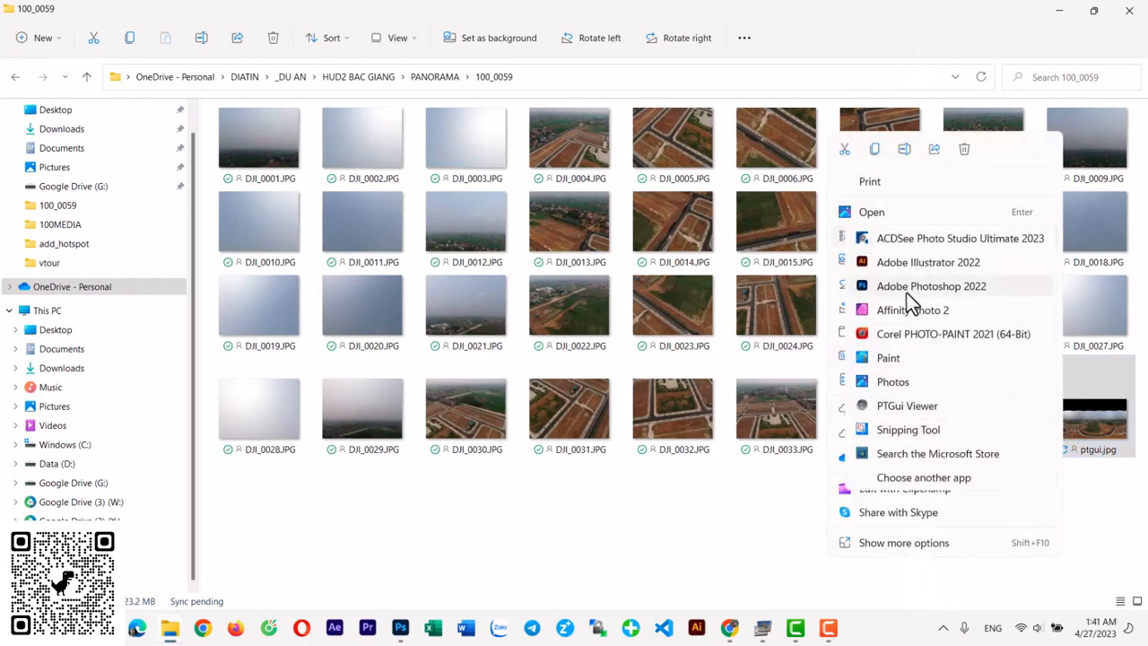
click(902, 406)
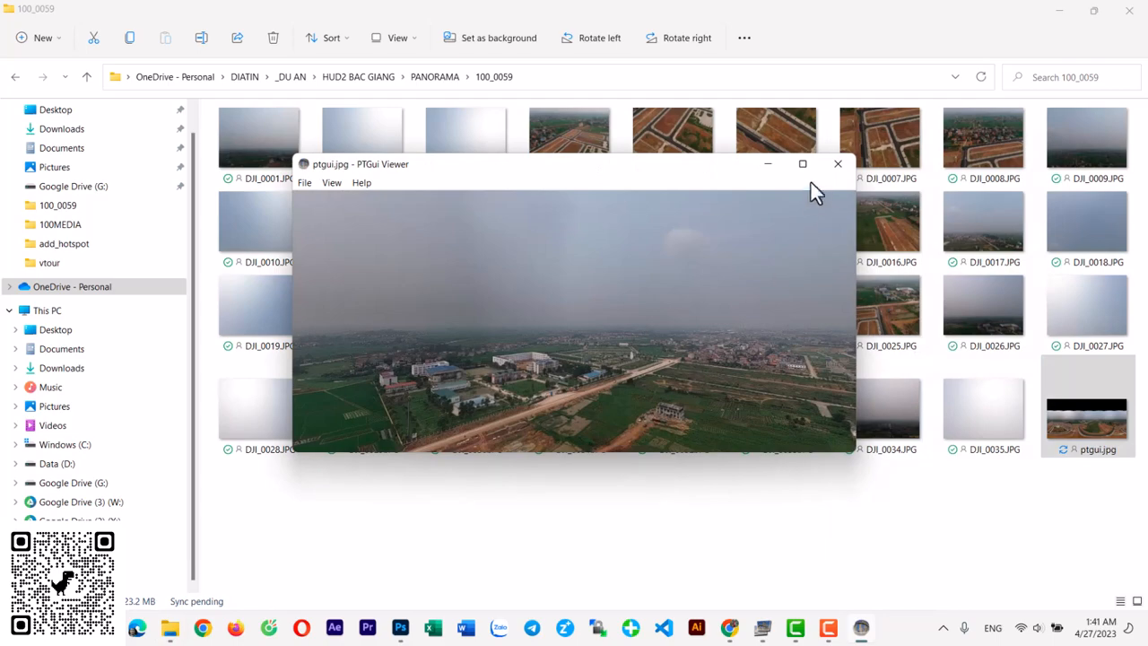
click(803, 164)
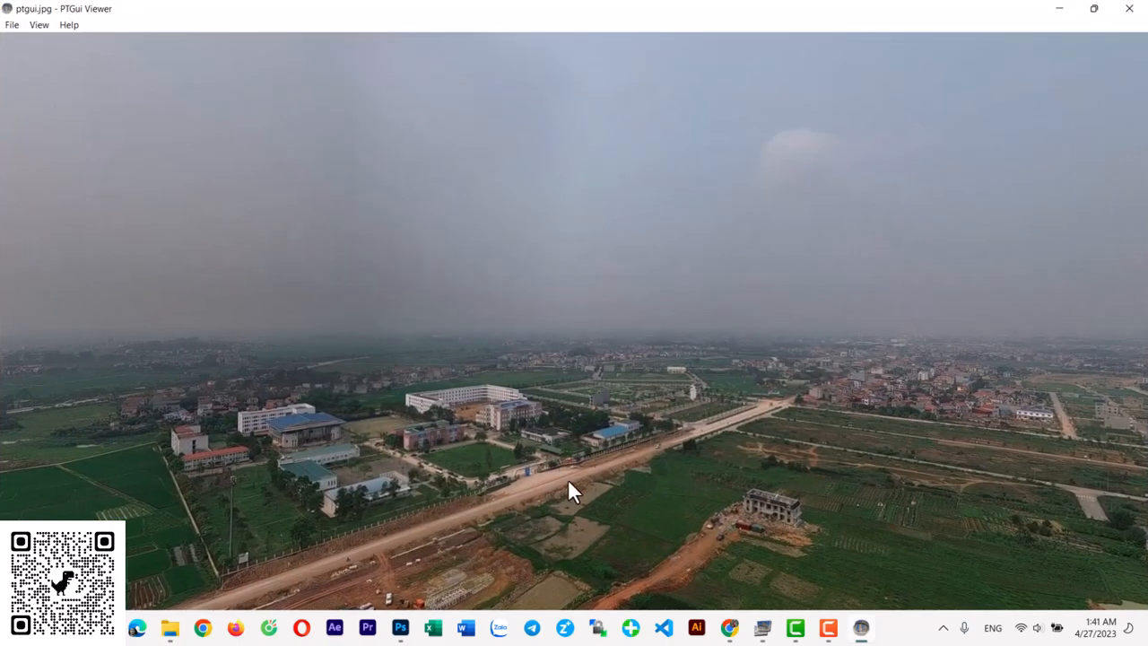
drag(568, 479, 523, 352)
drag(775, 475, 608, 238)
drag(338, 404, 690, 505)
drag(805, 287, 822, 466)
click(1132, 12)
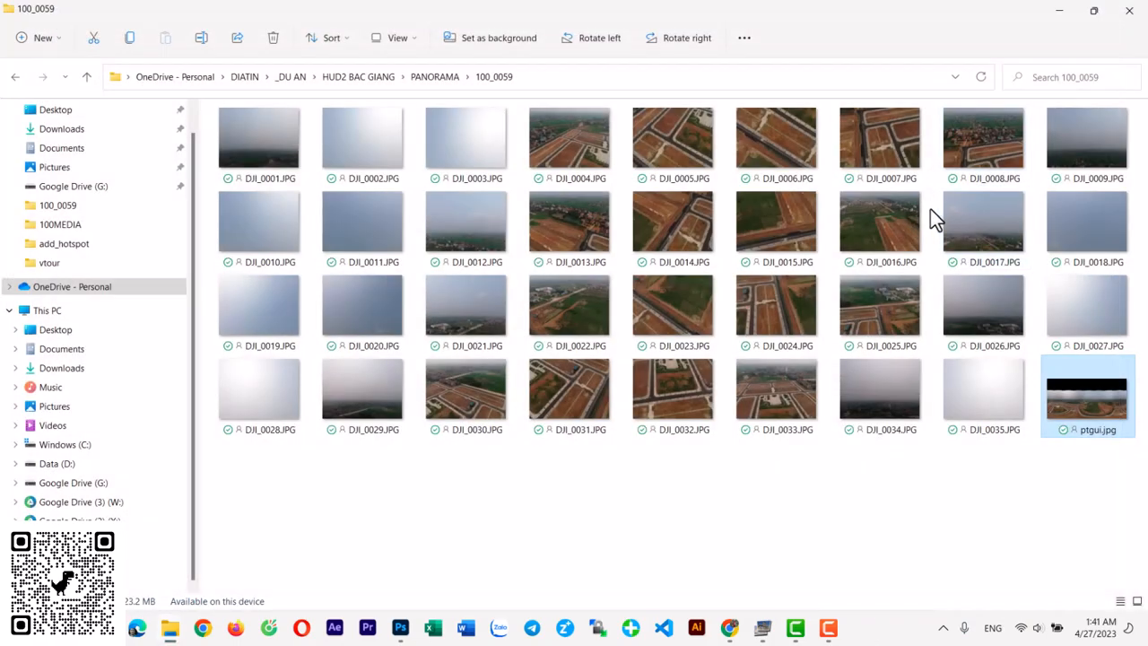
Step: Open ptgui.jpg with Adobe Photoshop 2022 and start the Camera Raw Filter on it
right_click(1071, 406)
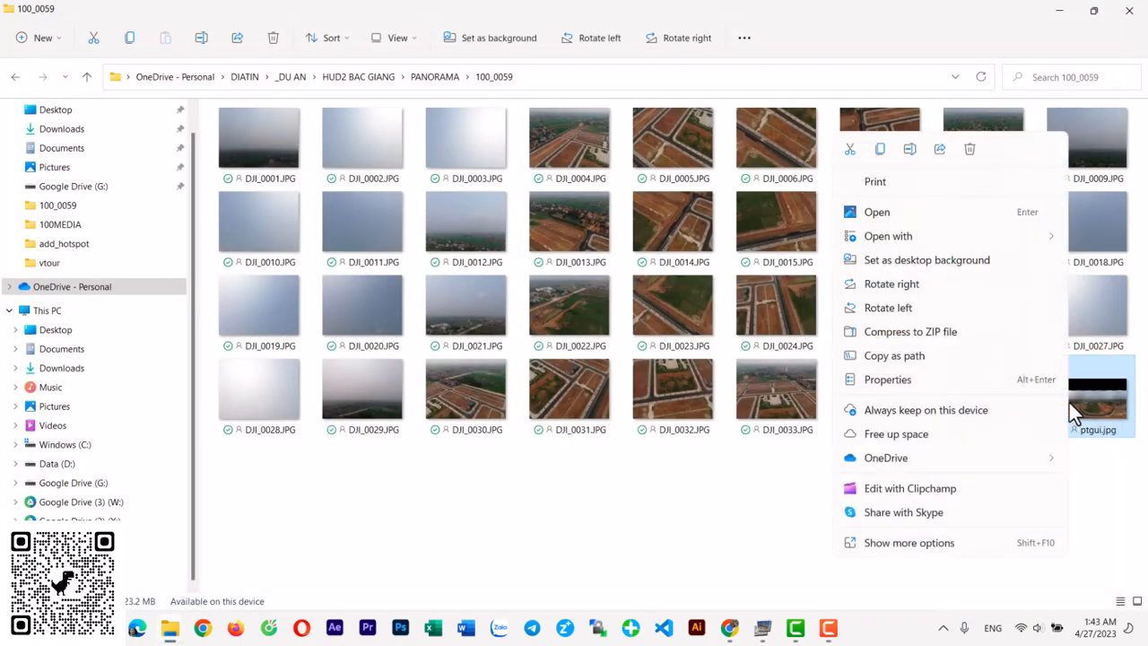
mouse_move(922, 236)
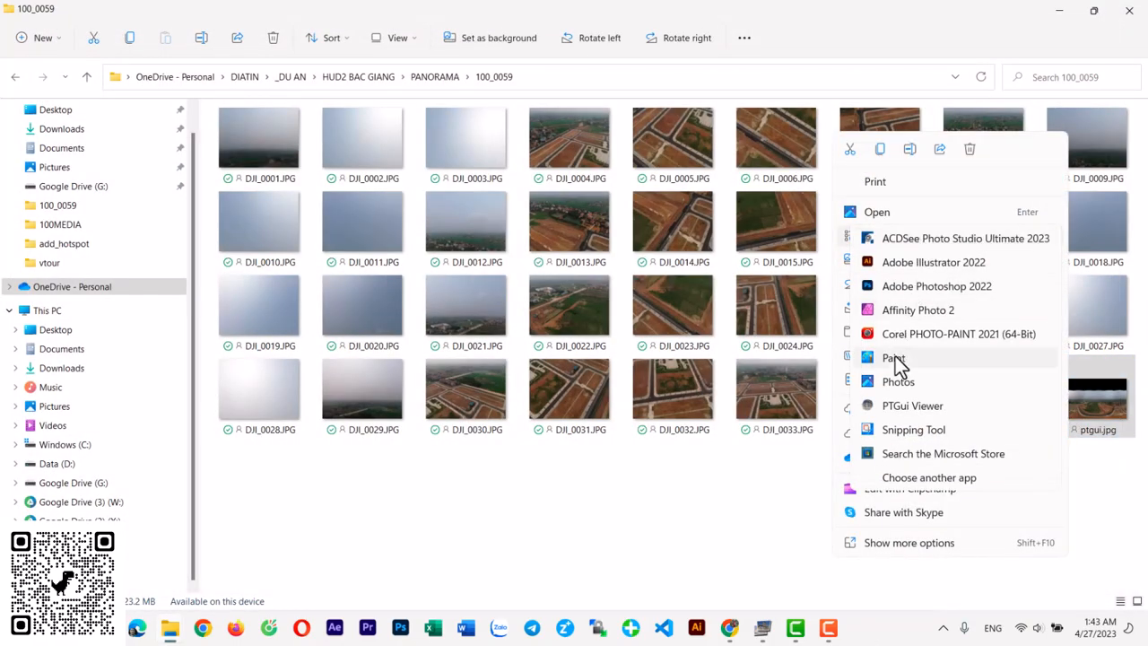
click(910, 287)
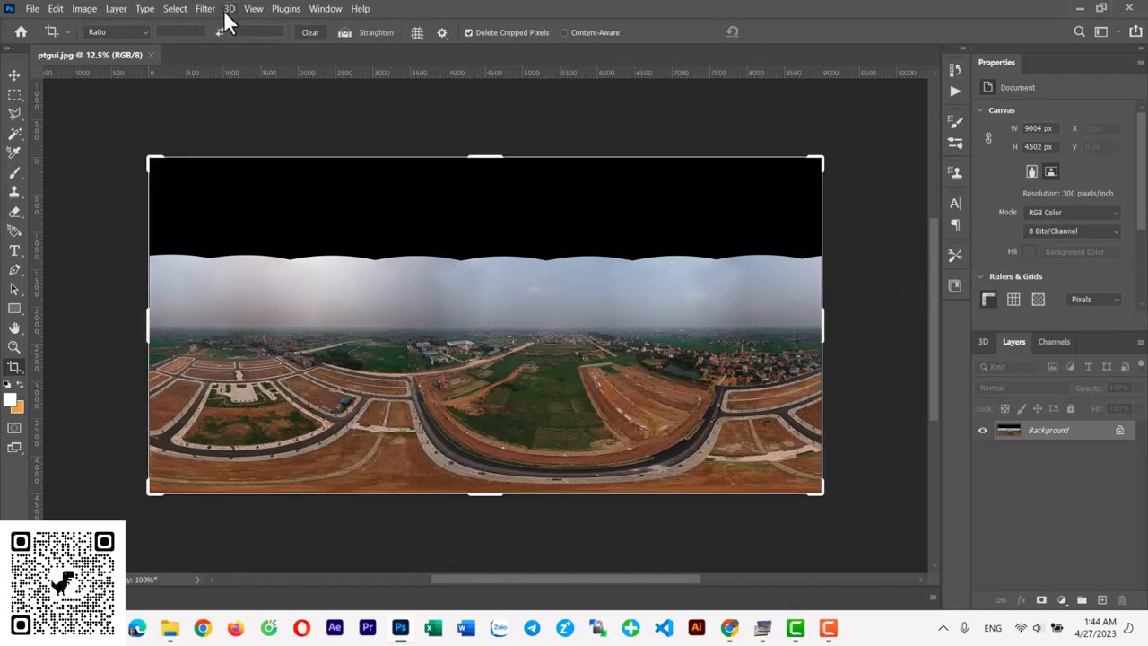
click(212, 11)
click(246, 108)
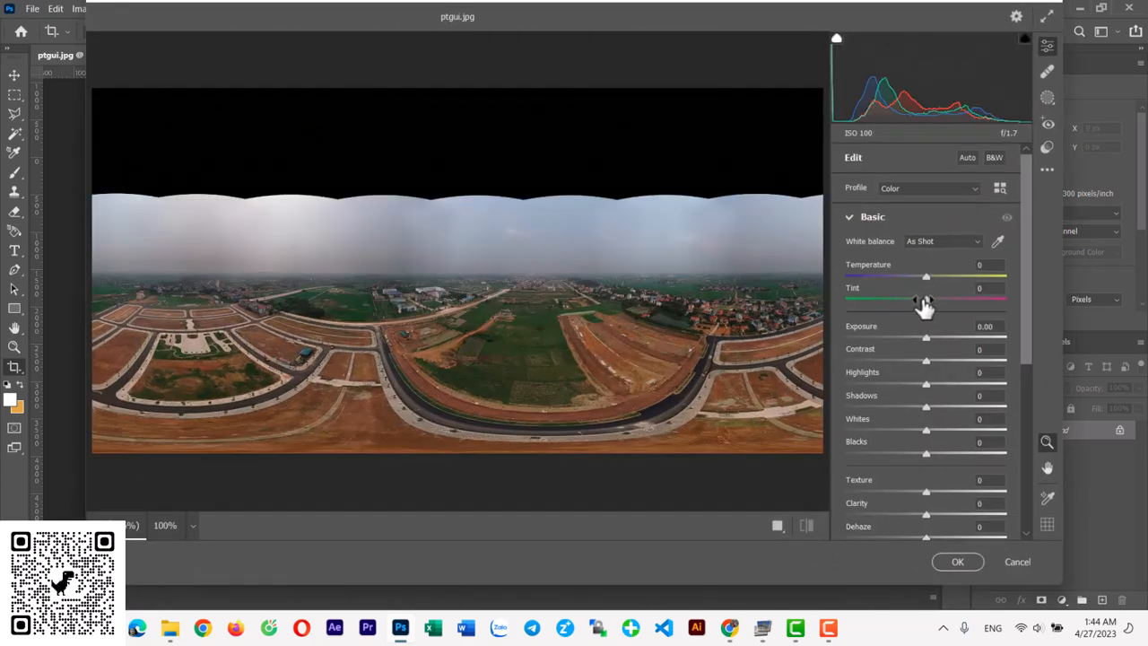
Step: Set the Basic adjustments to Tint -9, Exposure +0.60, Contrast +36, Shadows +10 and Blacks -17
drag(917, 305, 913, 303)
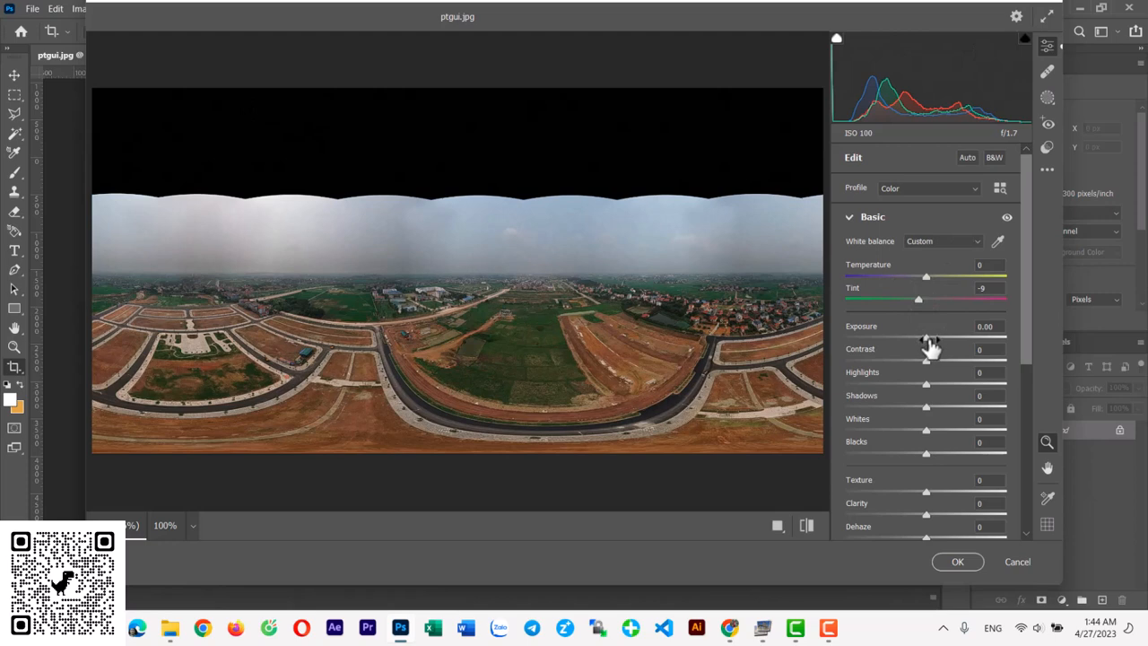
drag(930, 345, 956, 366)
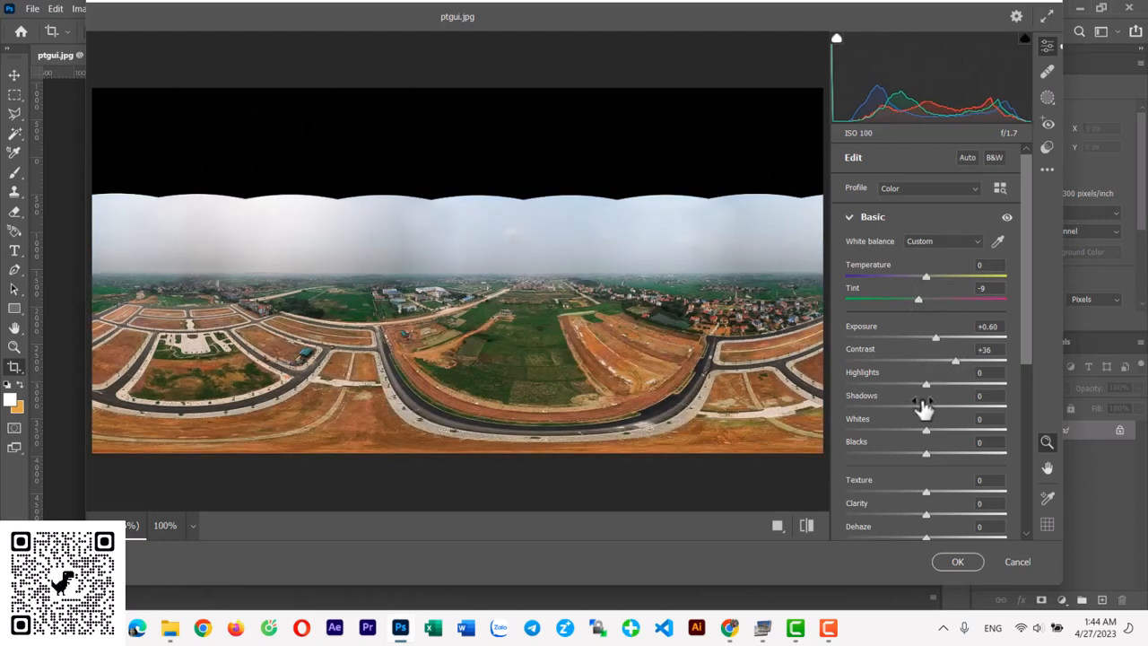
drag(928, 411, 936, 409)
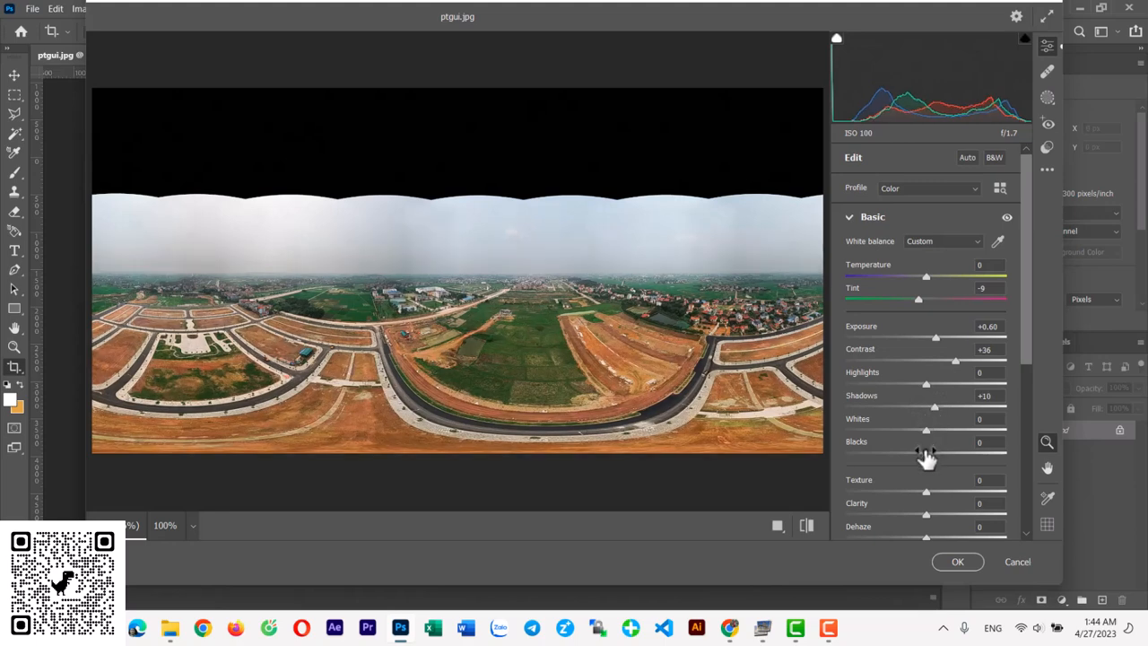
drag(927, 458, 913, 463)
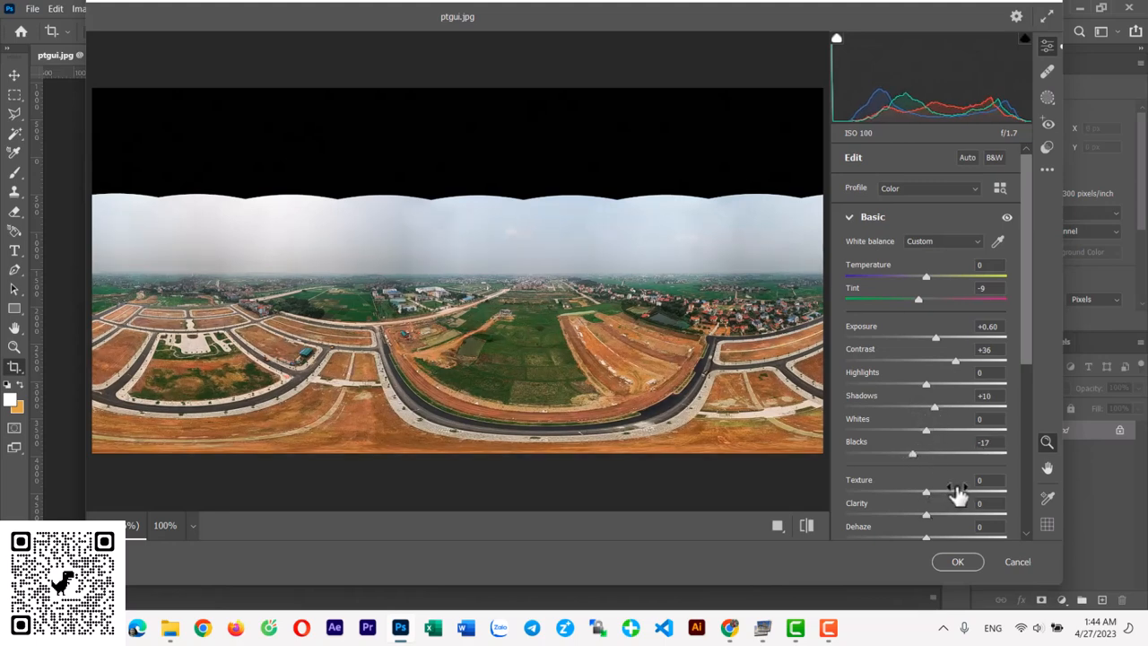
Step: Set Dehaze to +21 and Clarity to +13 for the panorama
scroll(960, 494, down, 3)
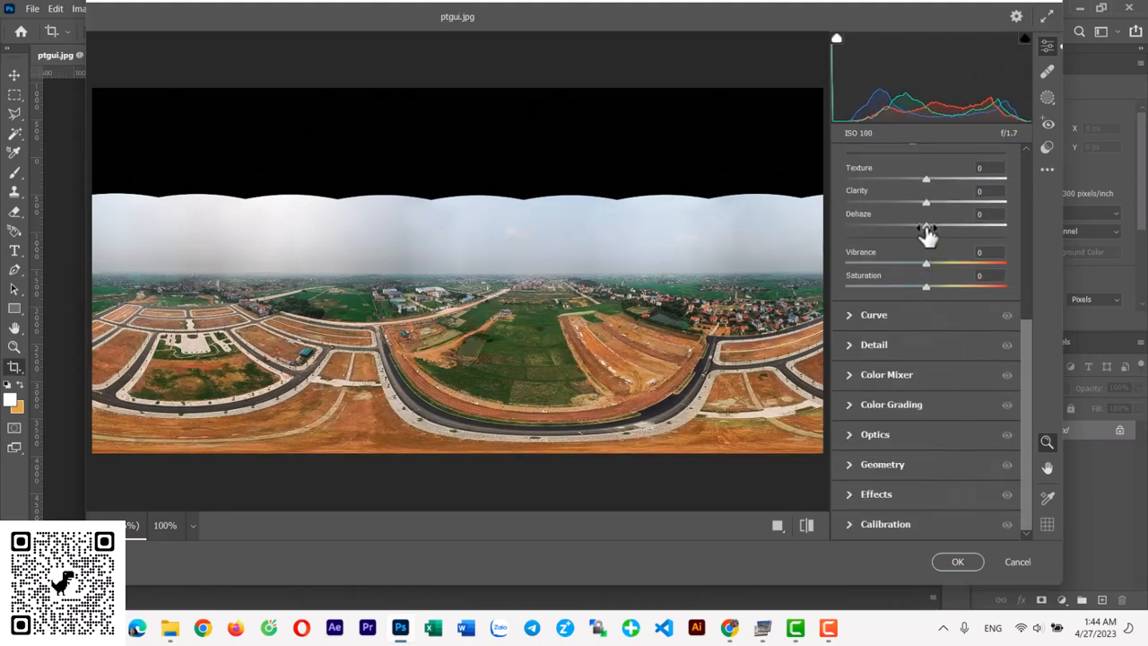
drag(927, 230, 945, 234)
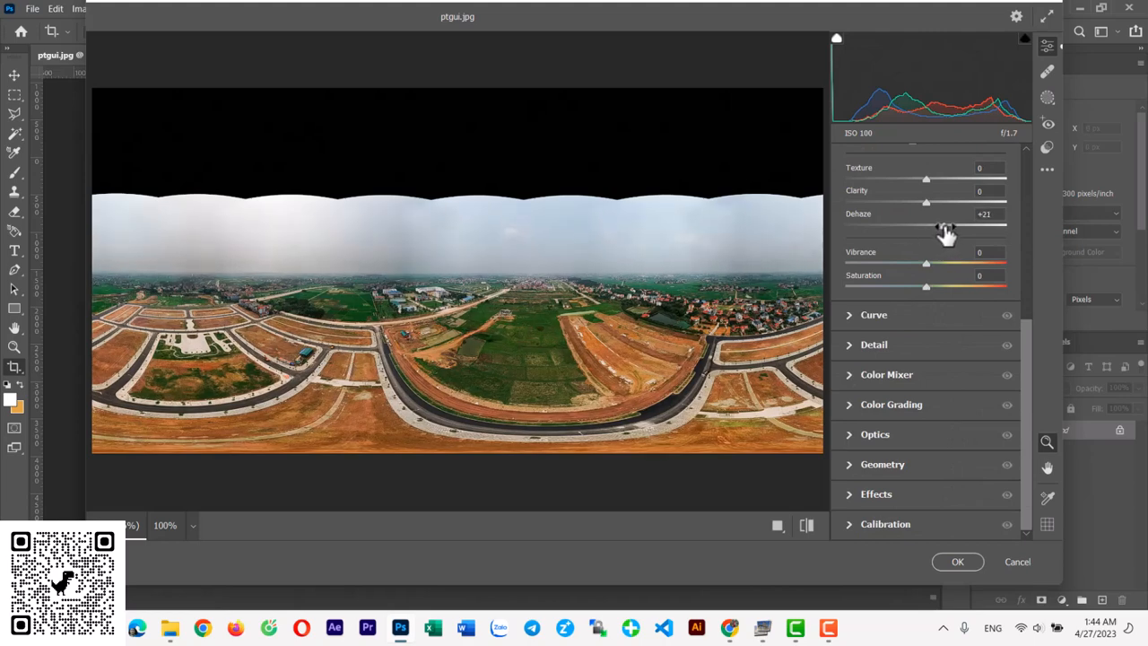
drag(933, 208, 938, 212)
Step: Set Exposure to +0.95 and Tint to -27, and apply the Camera Raw adjustments
scroll(924, 282, up, 4)
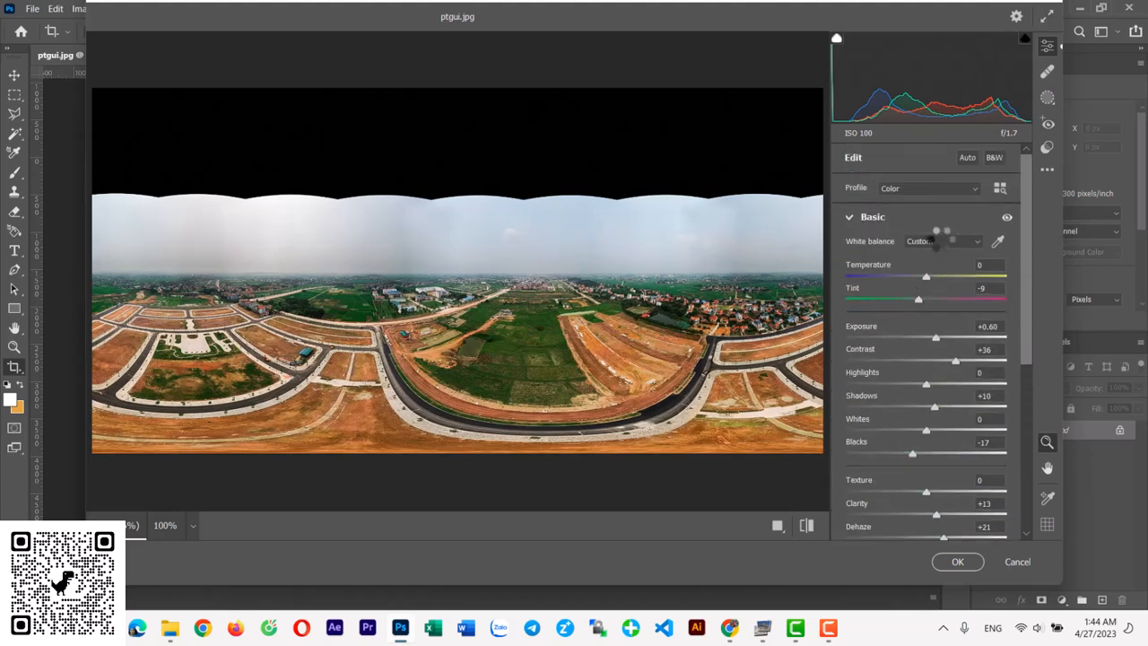
scroll(933, 269, down, 2)
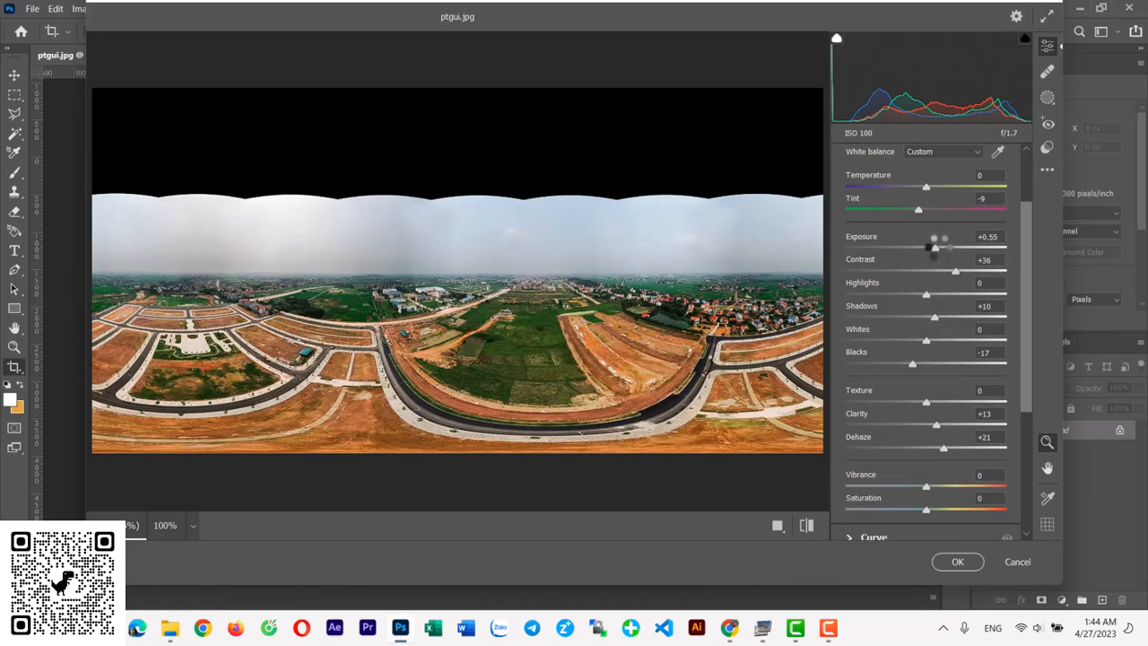
drag(937, 241, 942, 244)
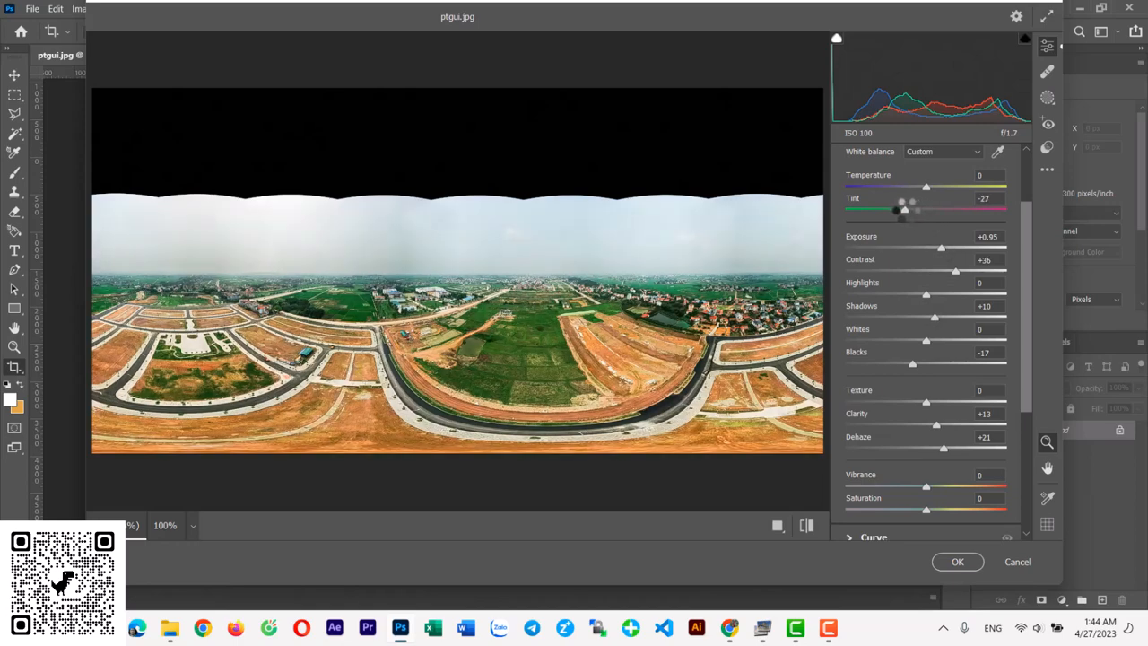
click(954, 560)
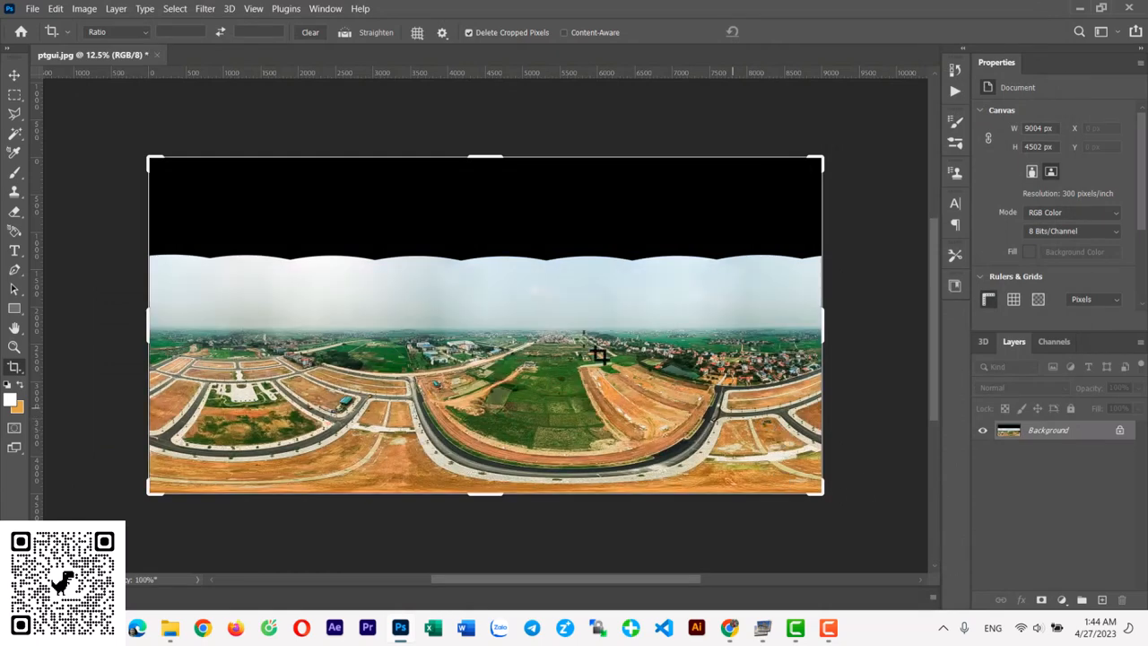
Step: Select the black band above the sky across the full width with a rectangular marquee, fill it with Content-Aware, and deselect
click(14, 95)
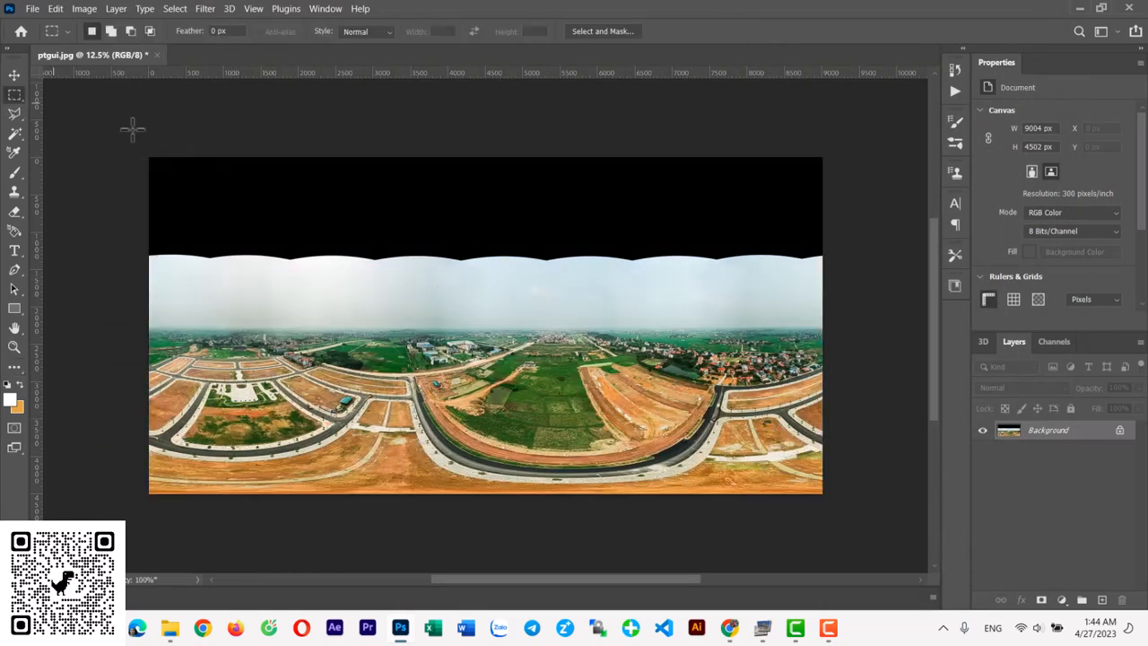
drag(132, 154, 861, 266)
right_click(733, 218)
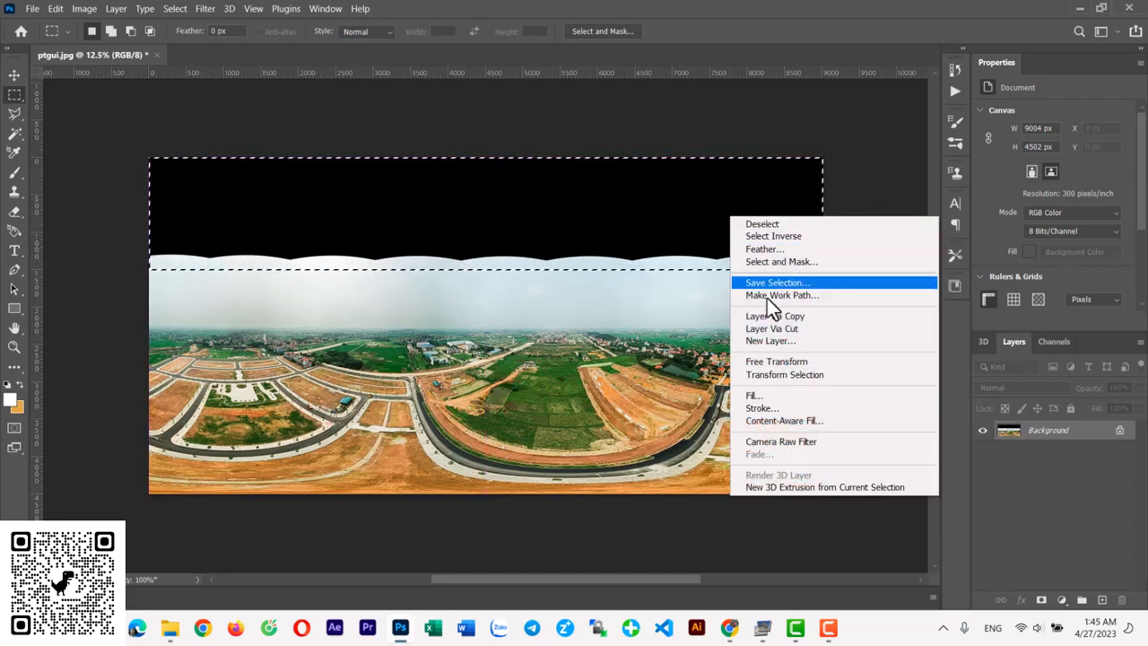
click(767, 393)
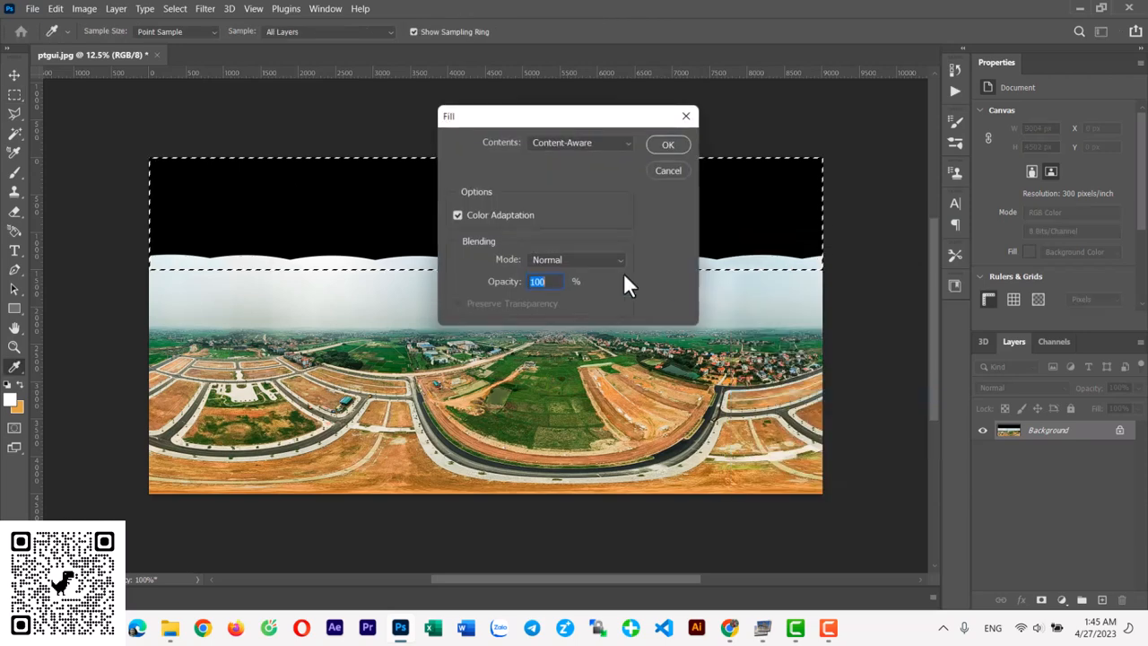
click(668, 146)
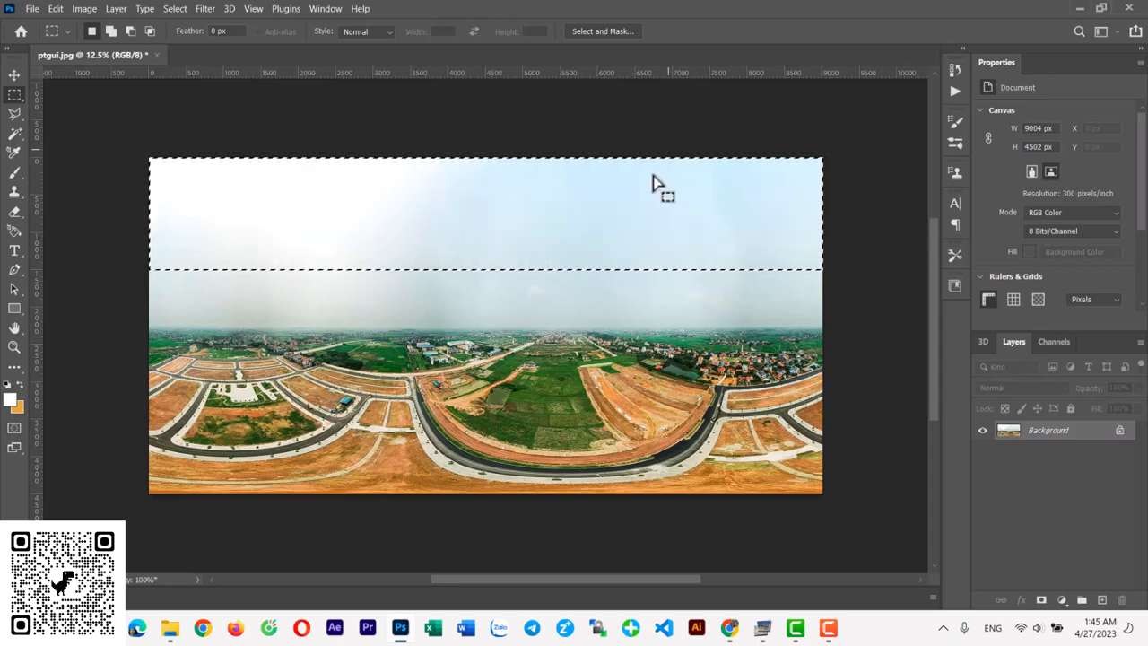
click(657, 192)
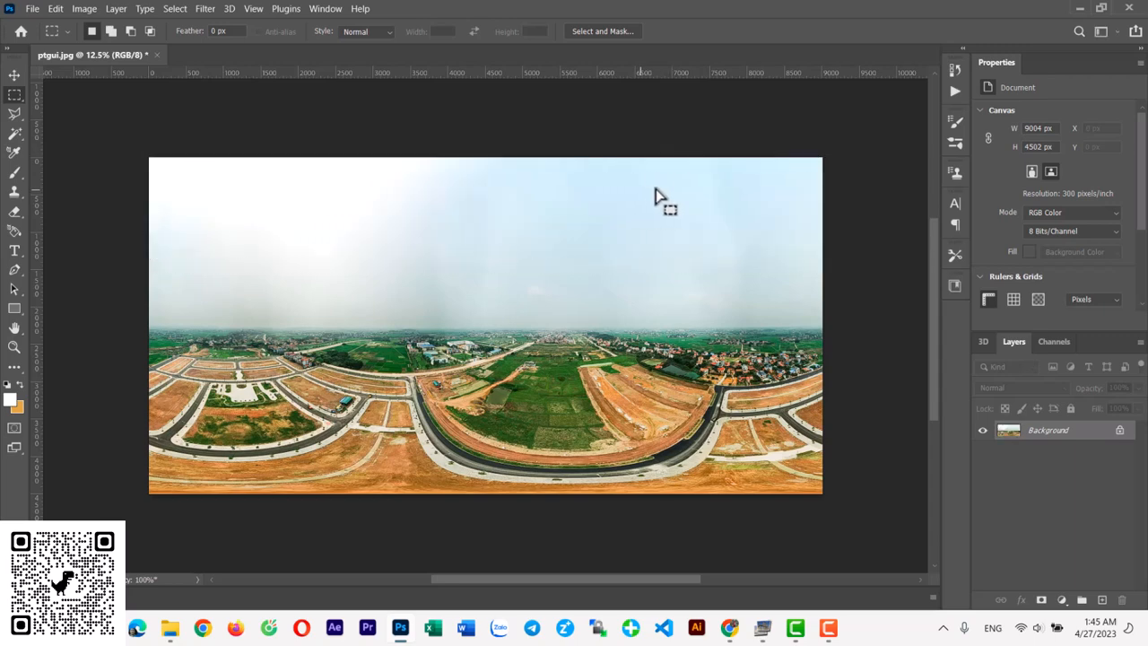
Step: Save the edited ptgui.jpg as a progressive JPEG at quality 12 (Maximum)
click(31, 8)
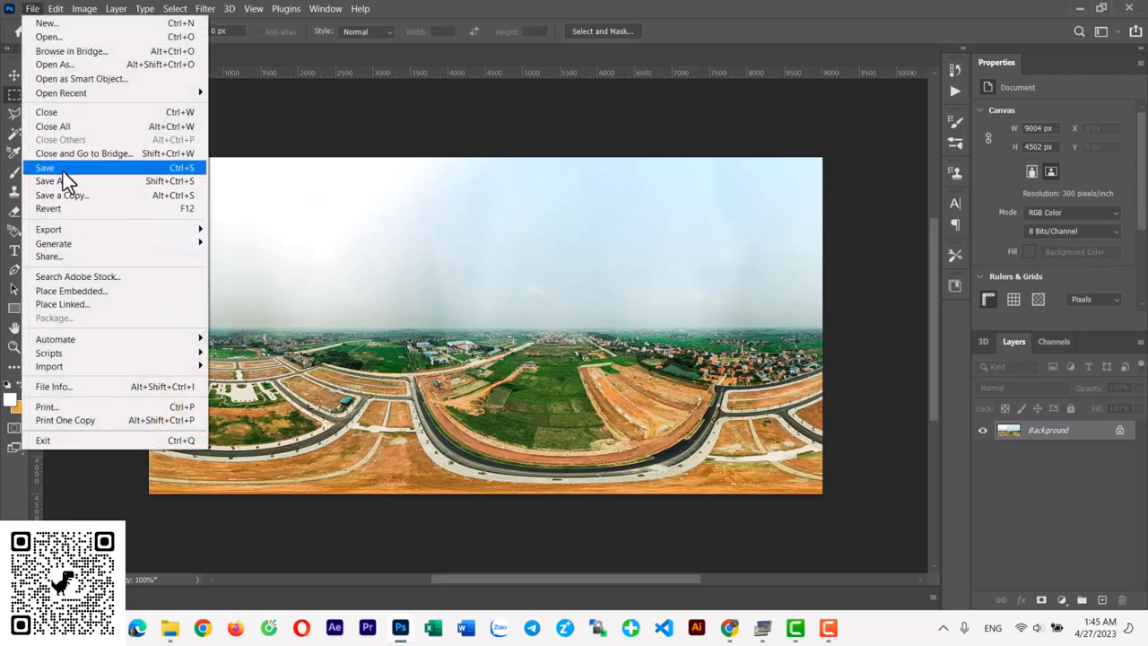
click(62, 171)
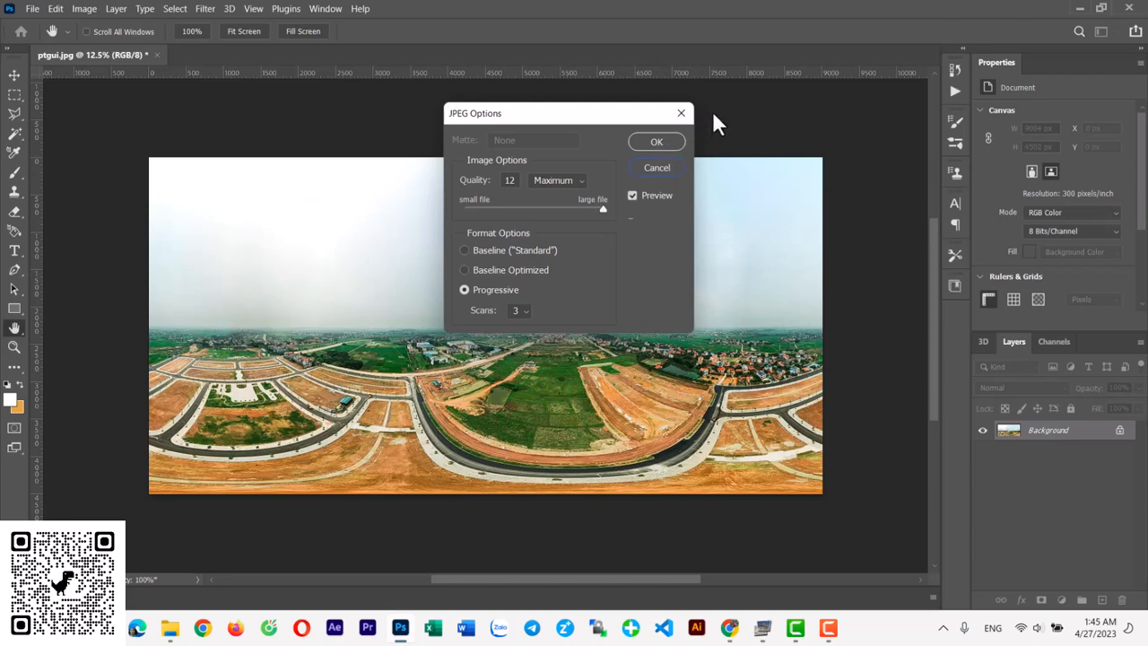
click(745, 107)
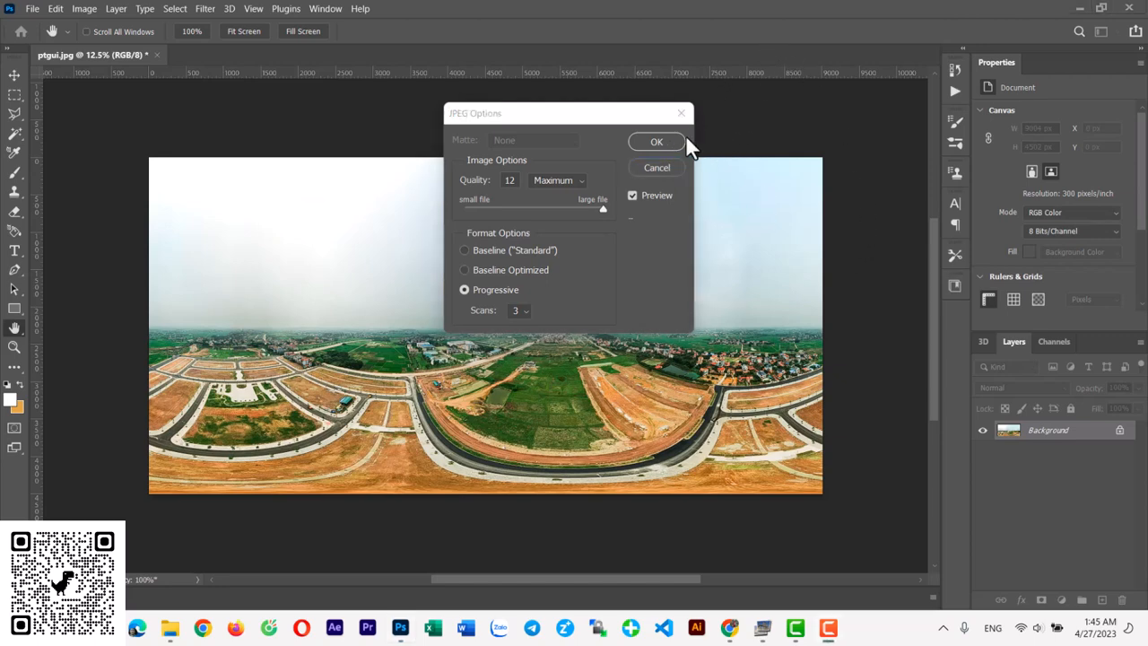
click(659, 140)
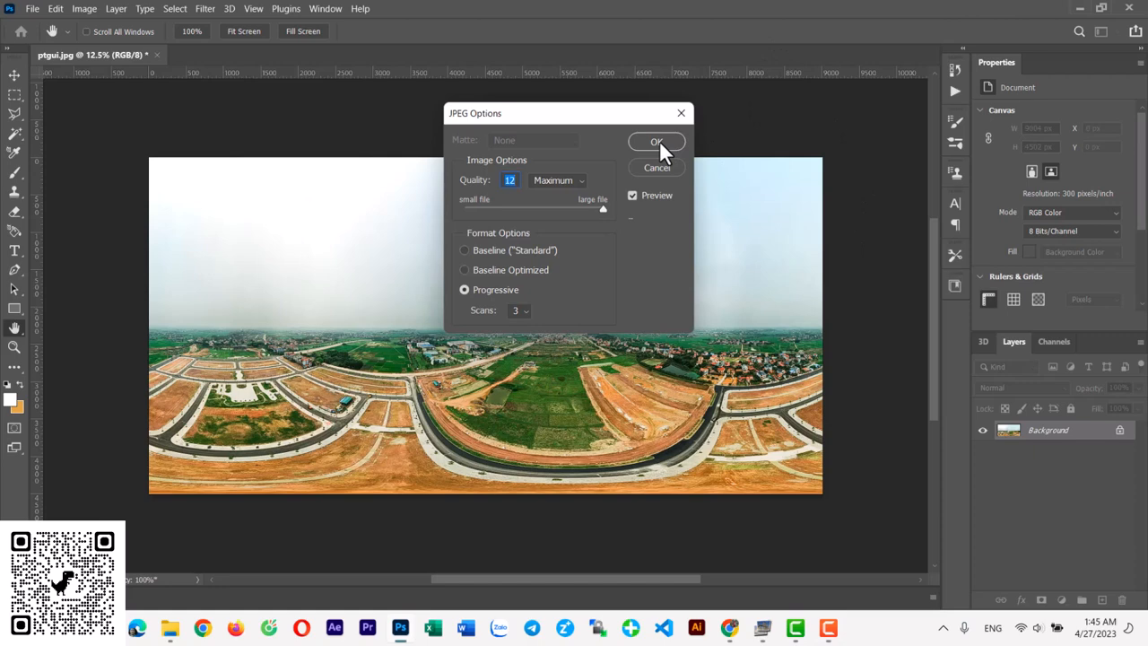
click(659, 142)
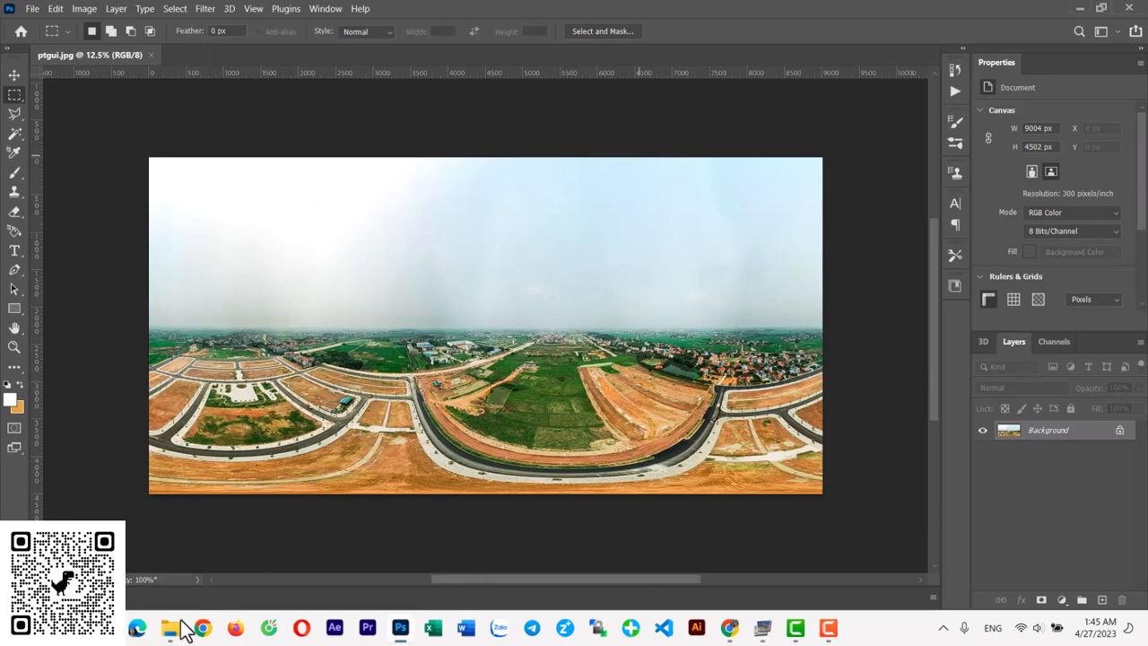
Step: Switch to the 100_0059 folder in File Explorer and open the edited ptgui.jpg with PTGui Viewer
mouse_move(182, 621)
click(251, 560)
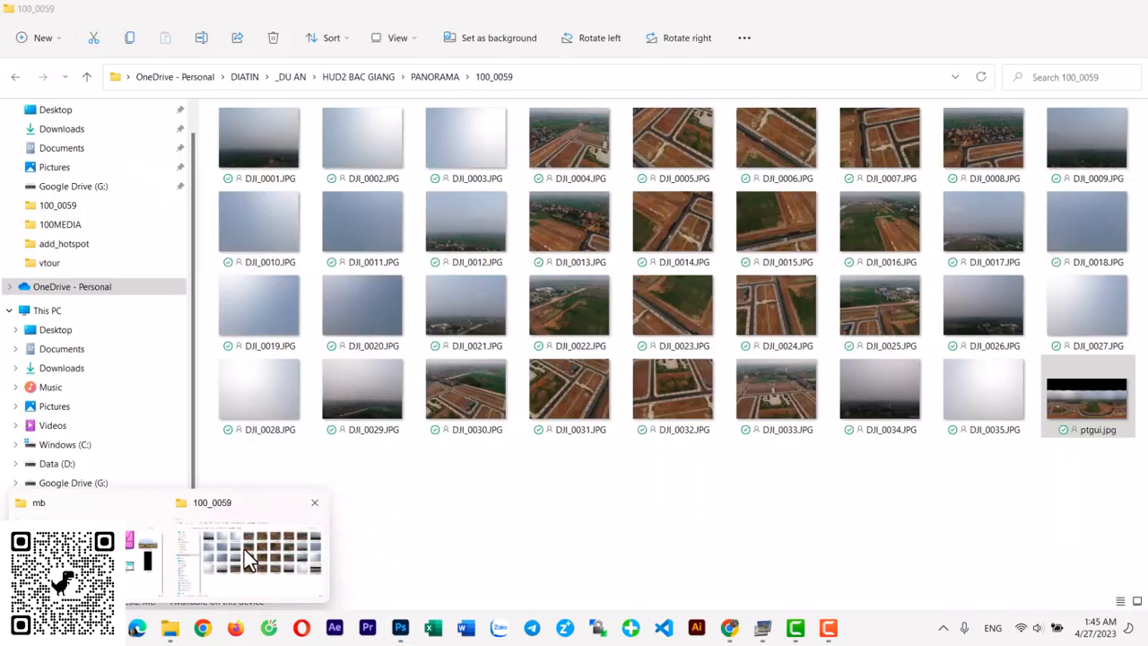
click(952, 529)
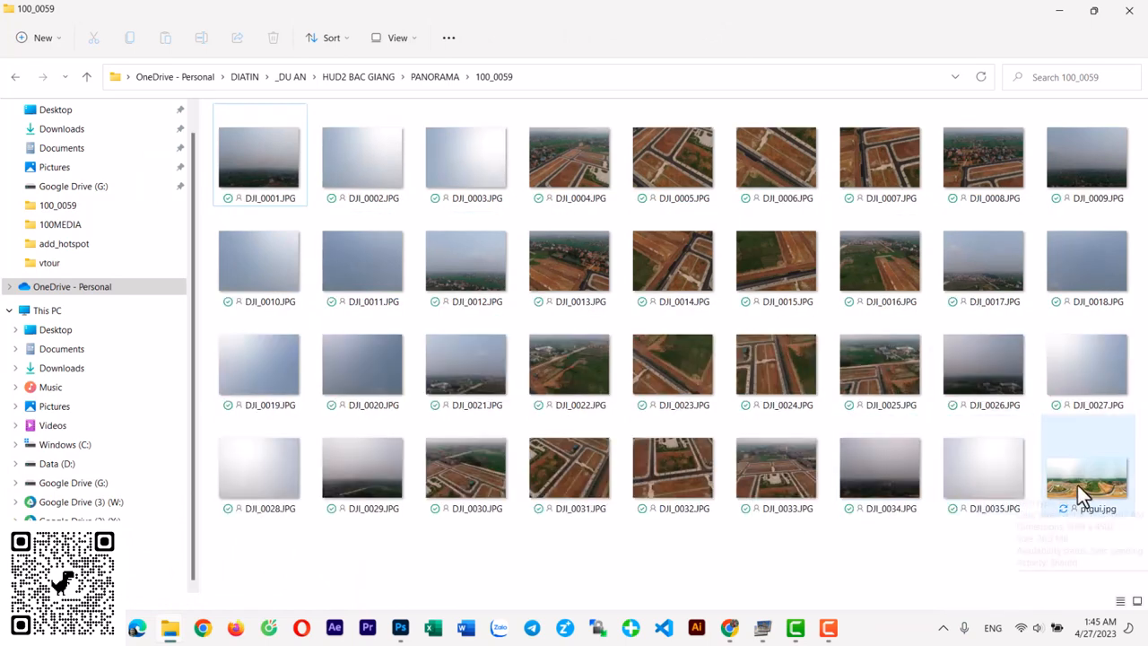
click(1077, 484)
right_click(1079, 480)
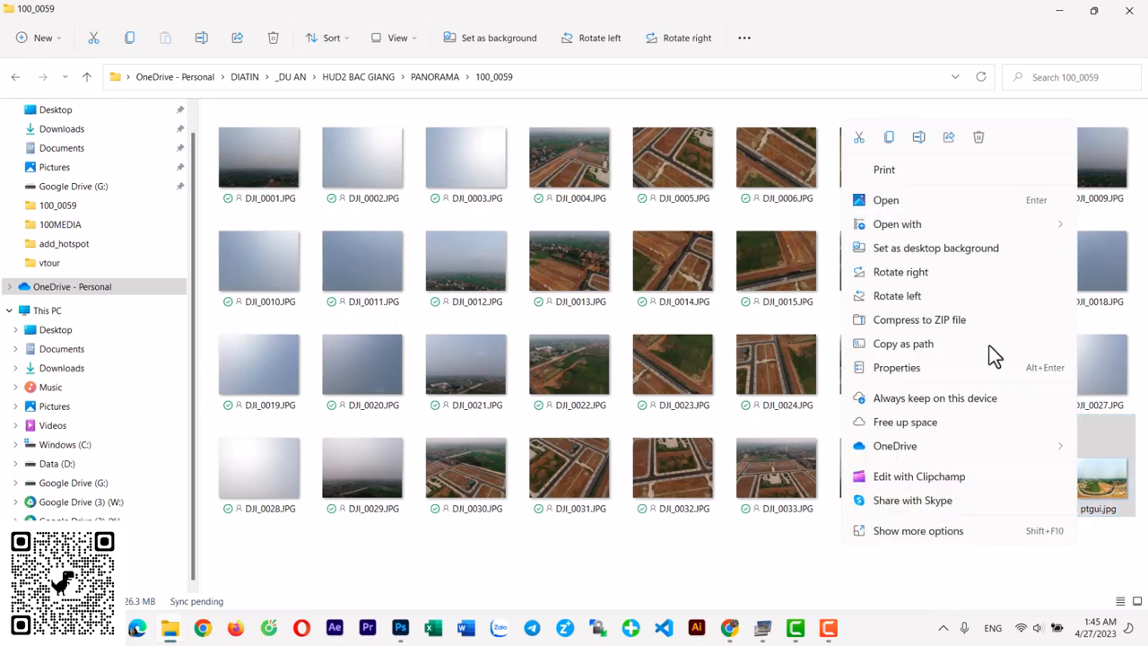
mouse_move(913, 232)
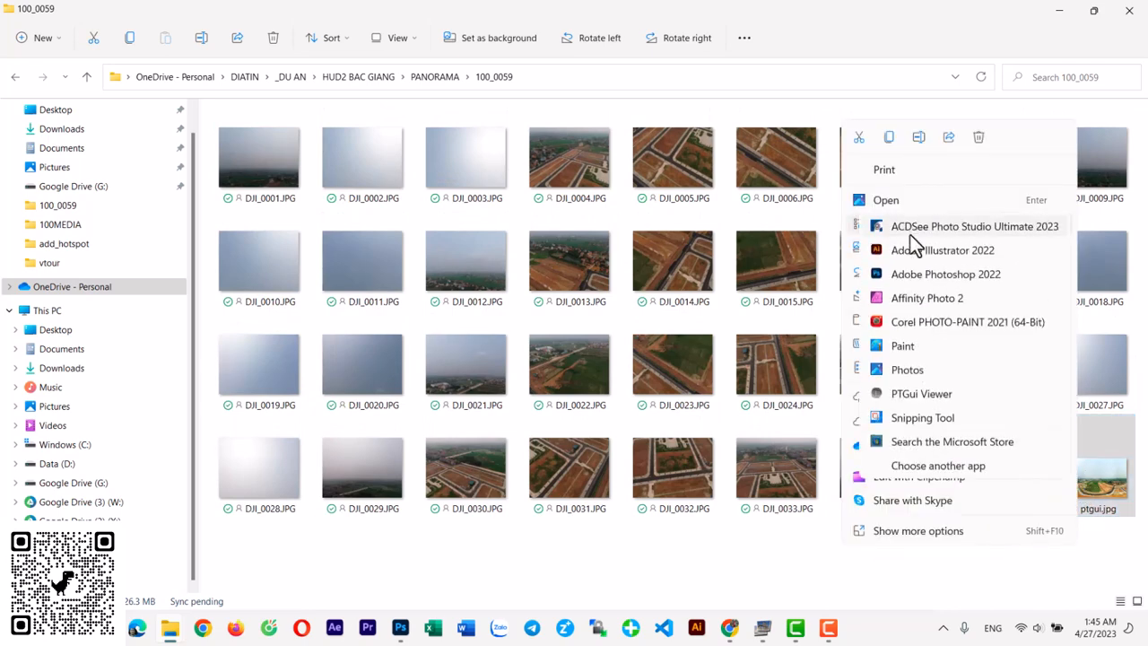
click(915, 393)
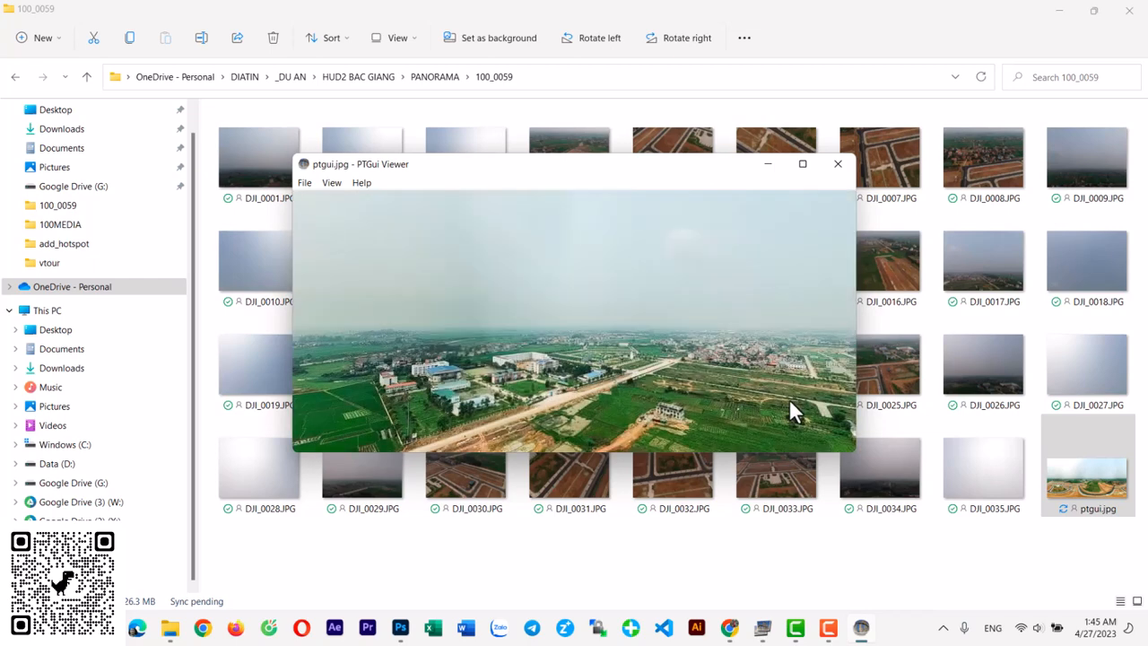
Step: Maximize the PTGui Viewer window and look around the 360° panorama to inspect the sky, horizon and ground
click(804, 165)
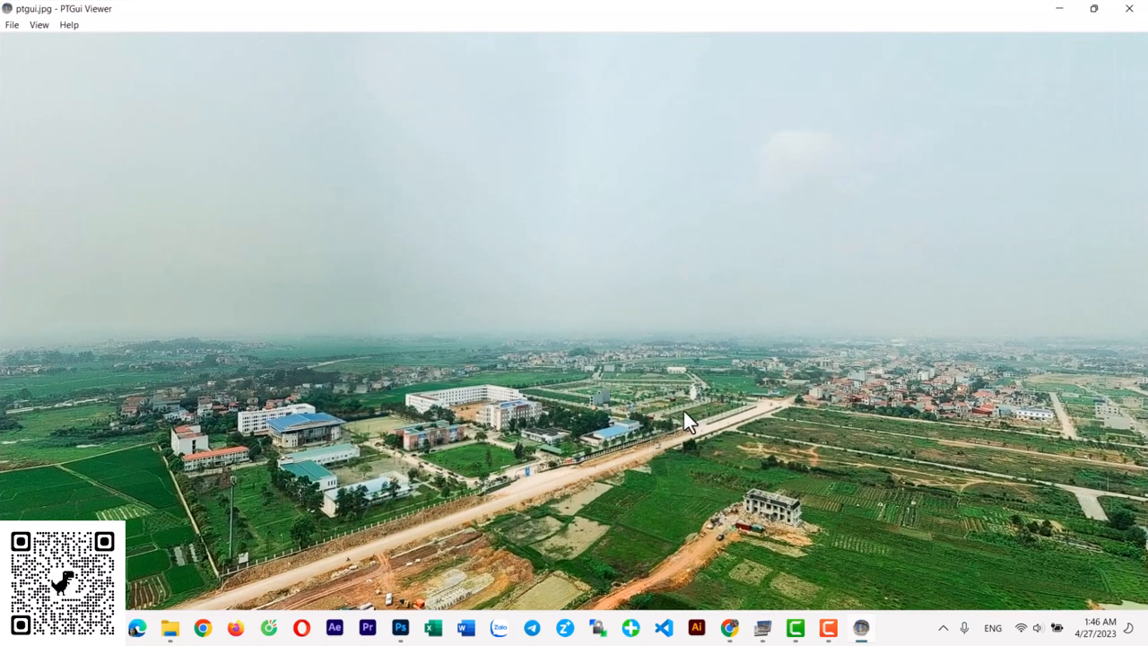
drag(613, 396, 652, 523)
drag(550, 381, 501, 535)
drag(427, 411, 505, 322)
drag(641, 365, 797, 426)
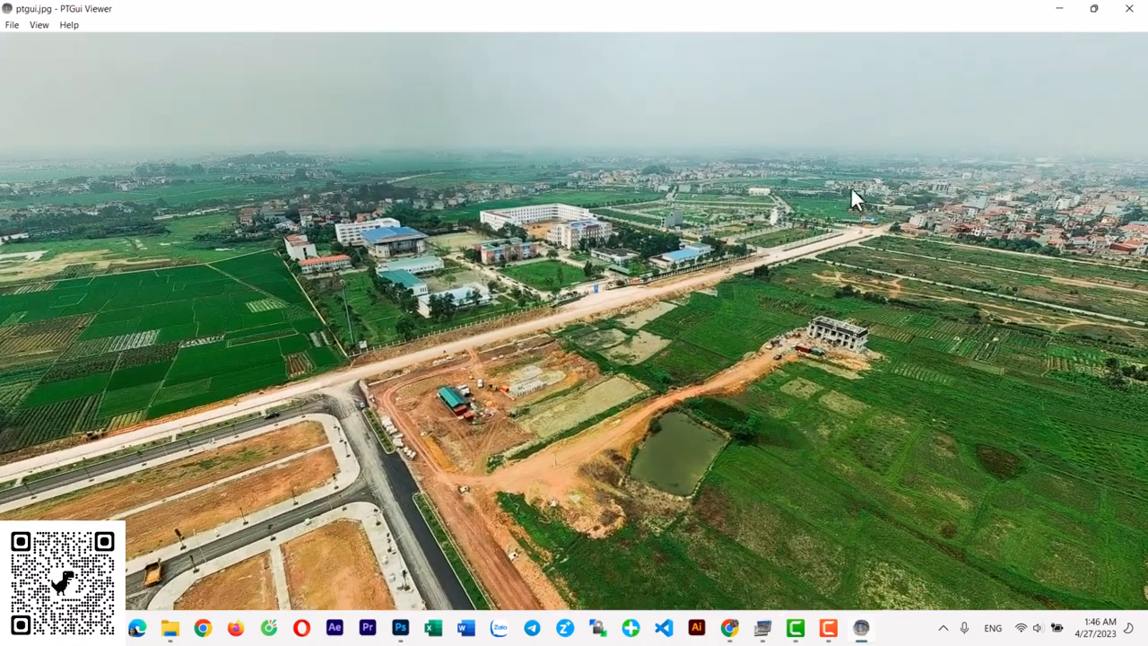